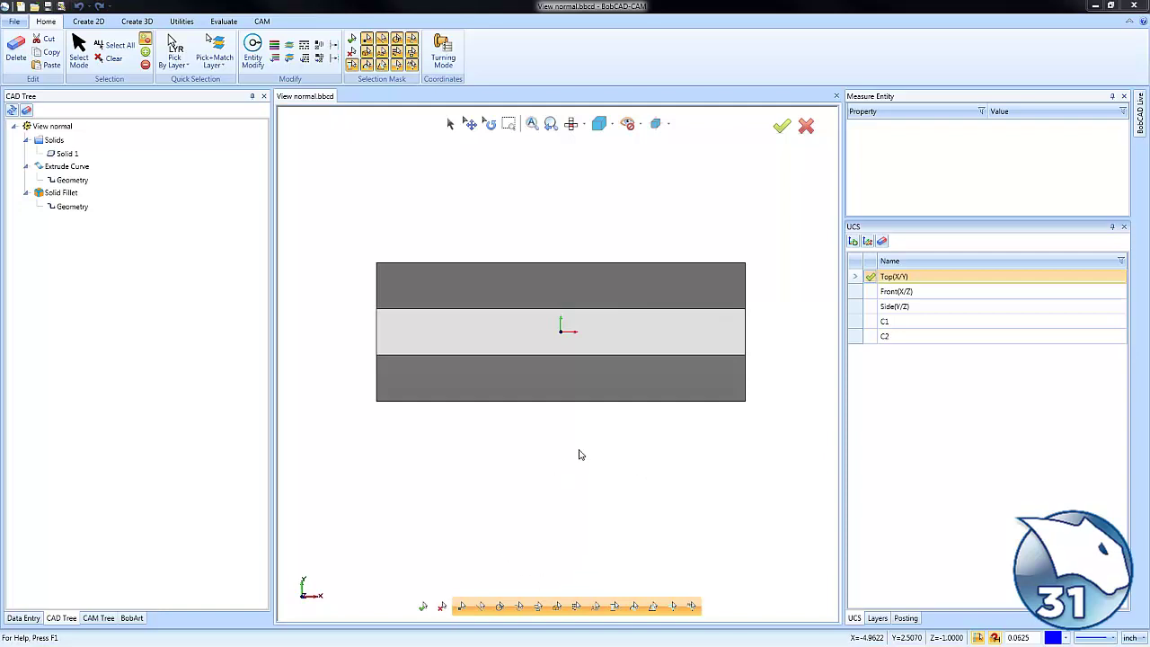
Examine the part in the standard top, front and side views, ending in an angled 3D view.
middle_drag(580, 454, 568, 406)
scroll(569, 407, down, 3)
middle_drag(636, 441, 531, 430)
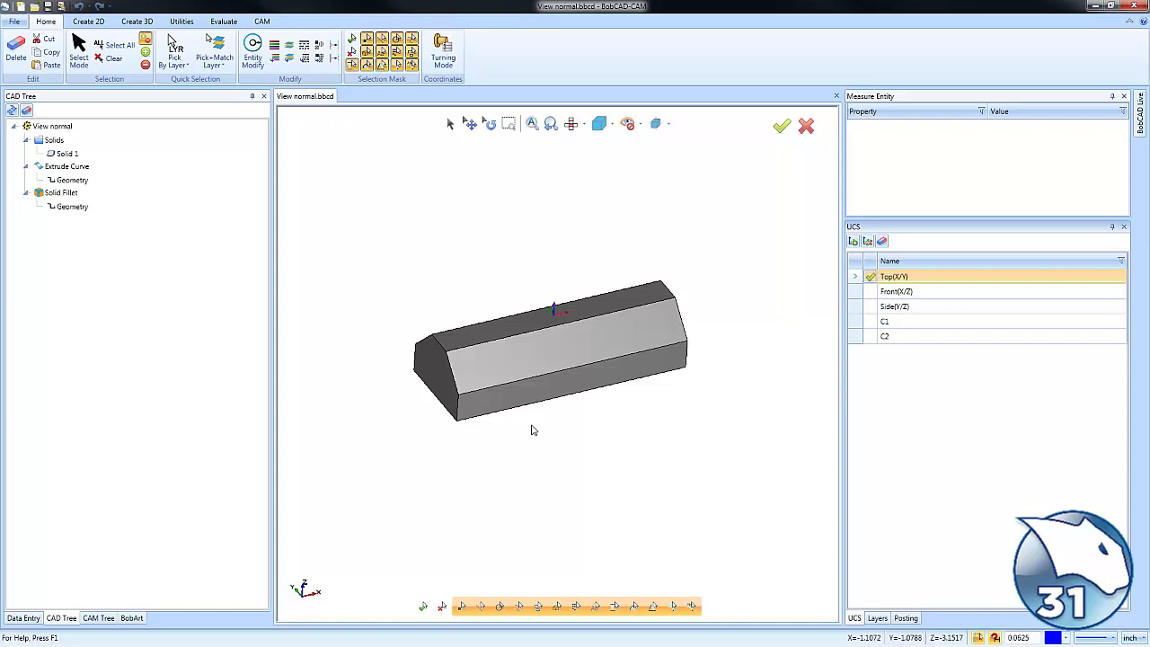
key(ctrl+1)
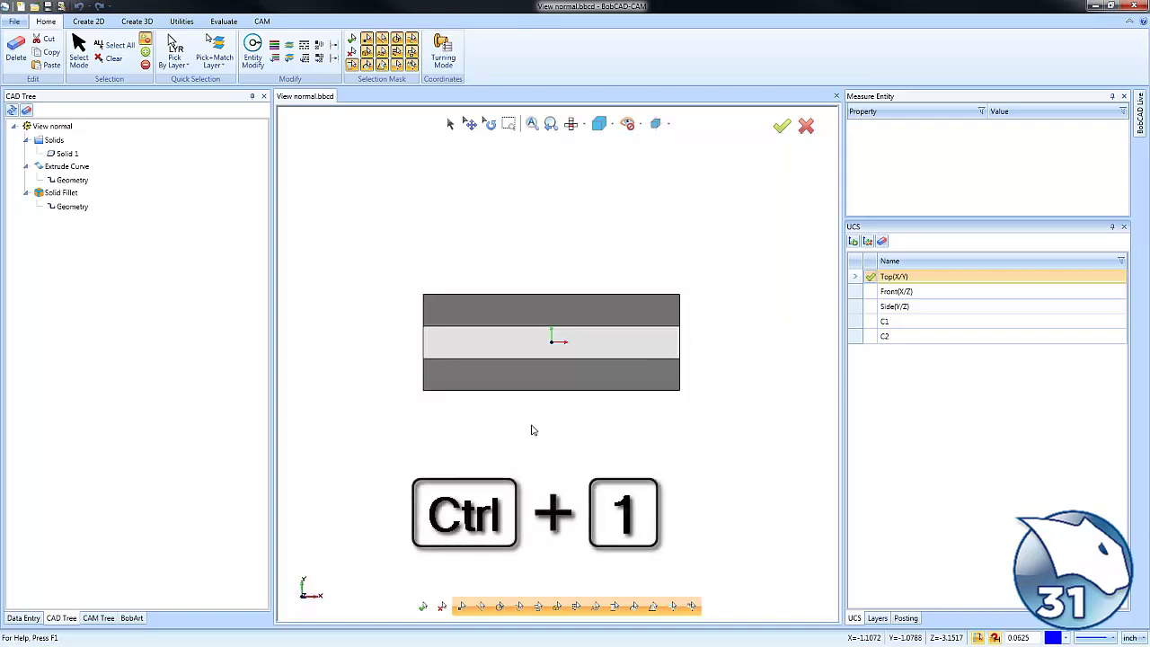
key(ctrl+2)
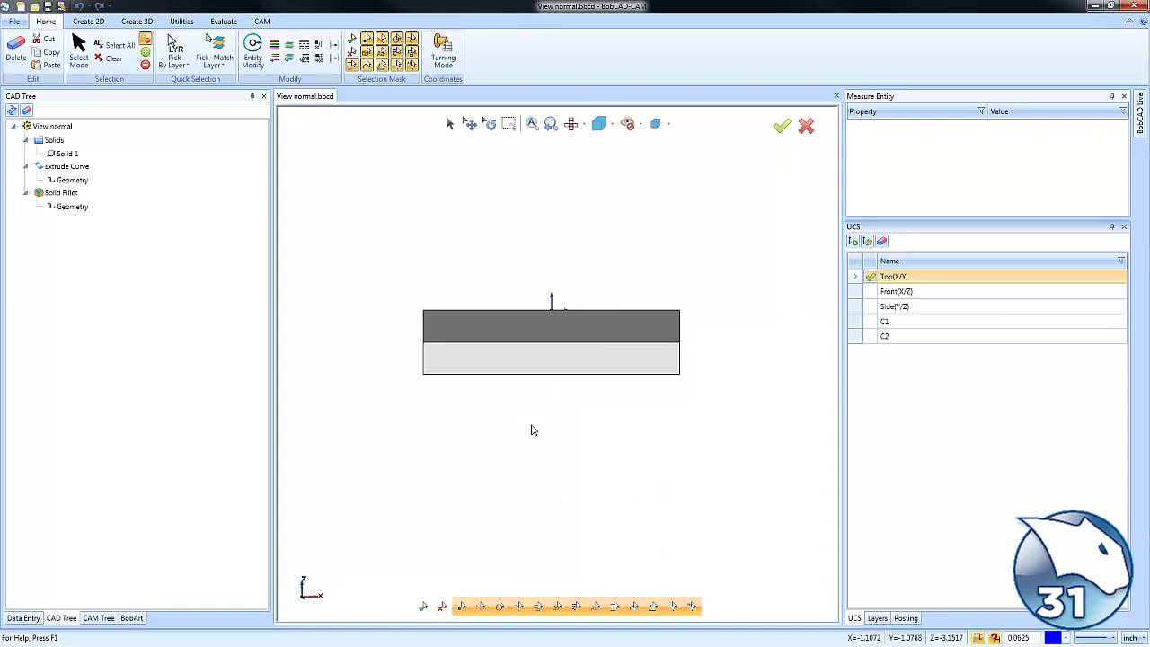
key(ctrl+3)
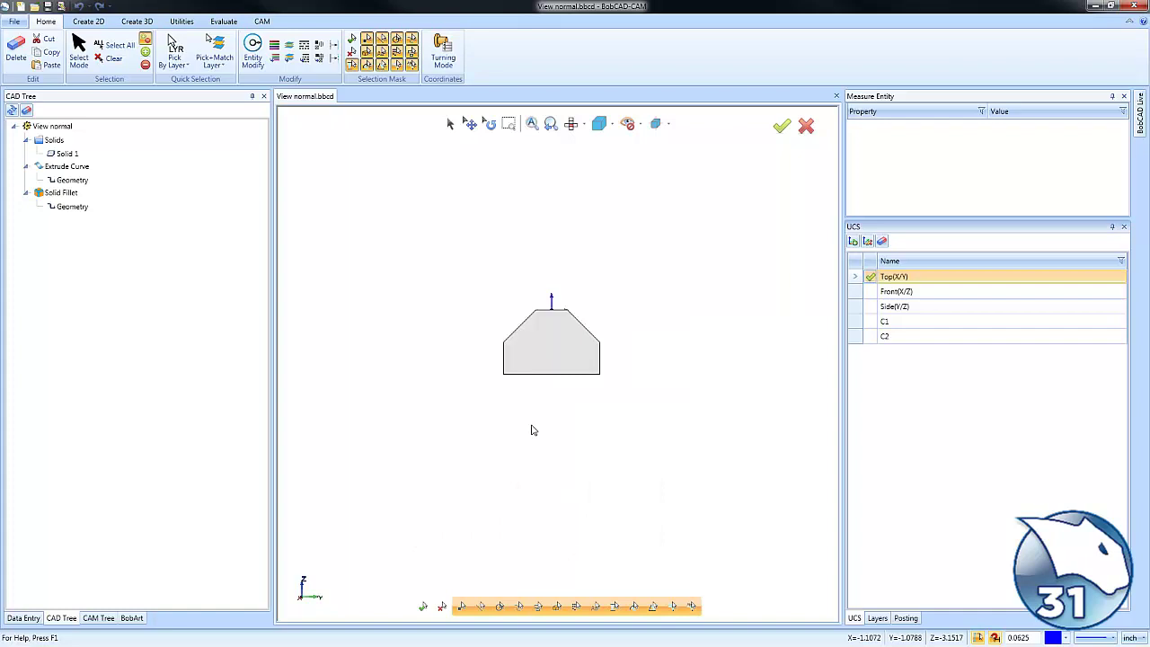
key(ctrl+1)
key(ctrl+2)
key(ctrl+3)
key(ctrl+1)
middle_drag(584, 472, 621, 405)
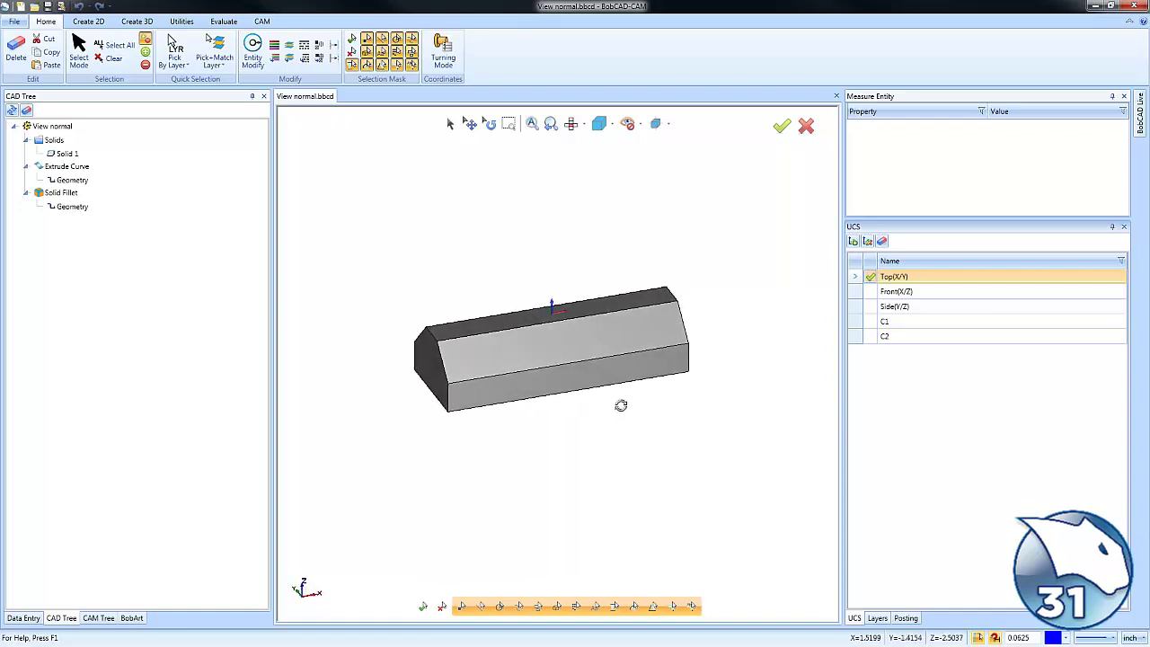
scroll(585, 413, up, 3)
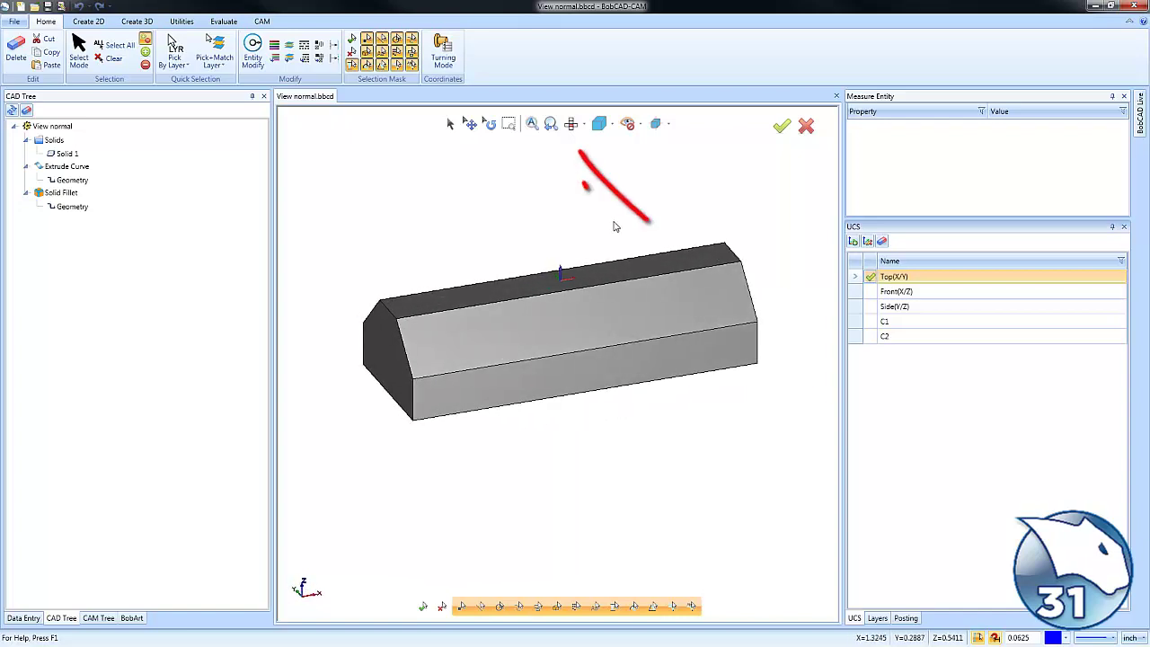
View the part from the top, in an isometric view, and from the top again using the preset views.
click(586, 129)
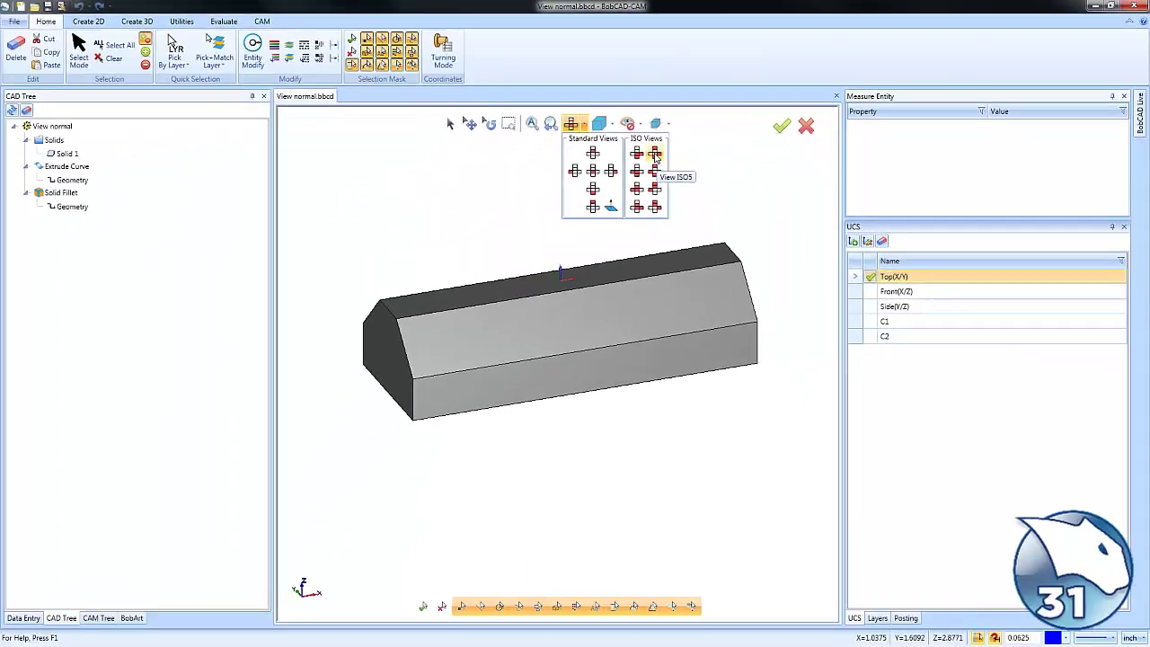
click(579, 431)
click(571, 124)
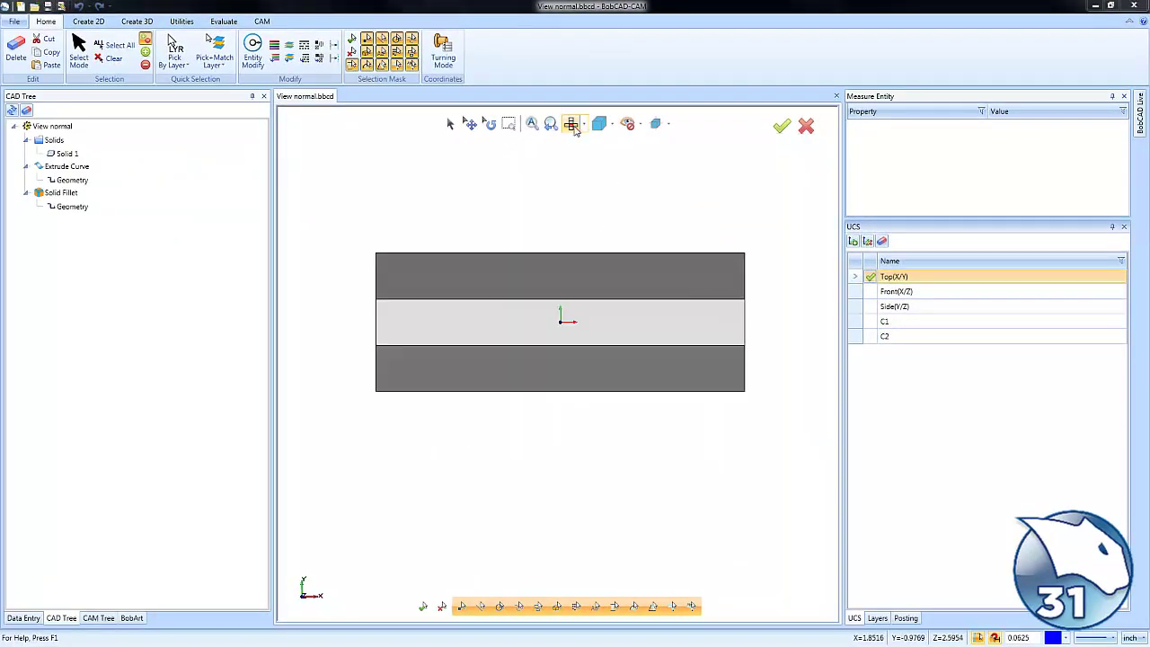
click(584, 124)
click(637, 170)
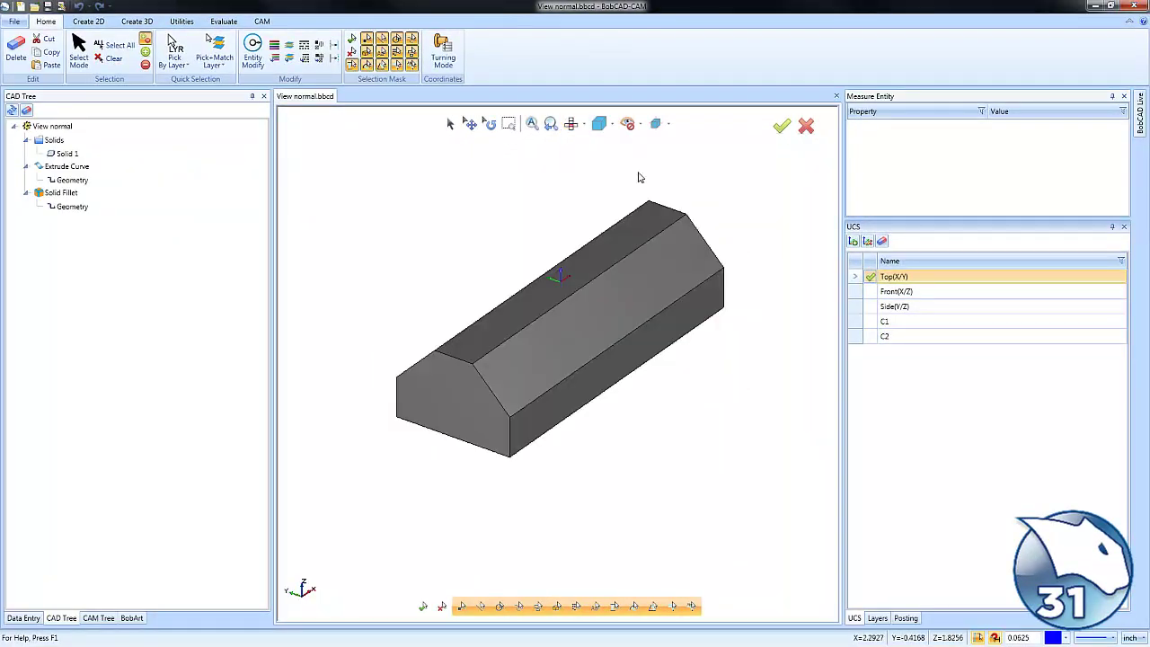
click(571, 124)
right_click(561, 201)
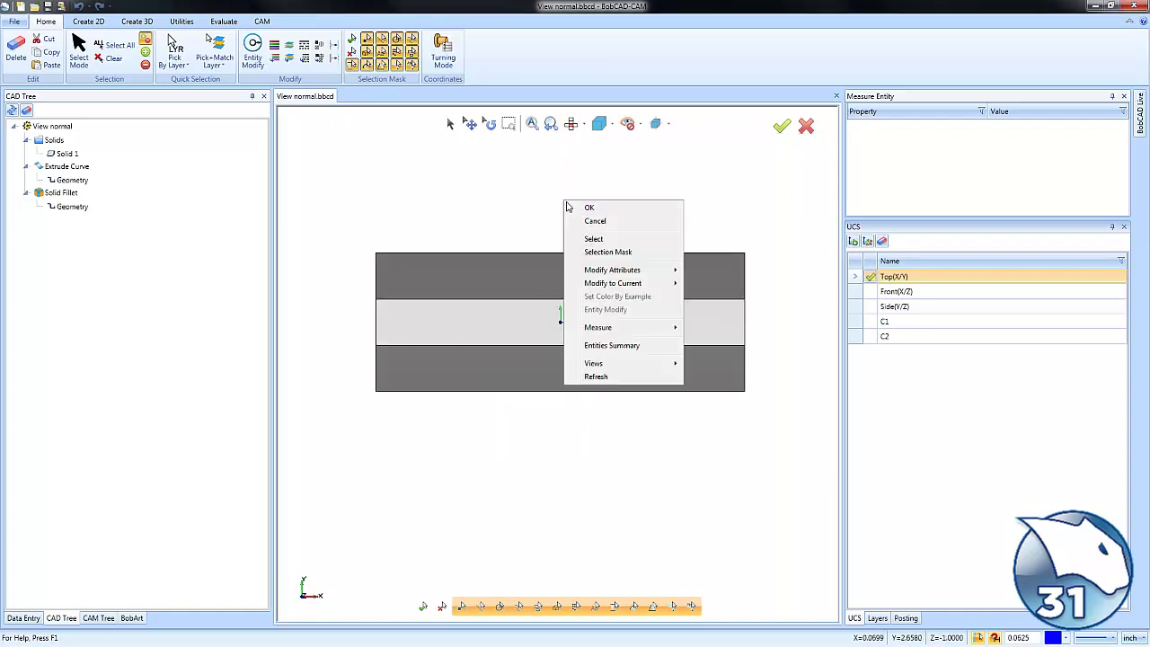
click(600, 222)
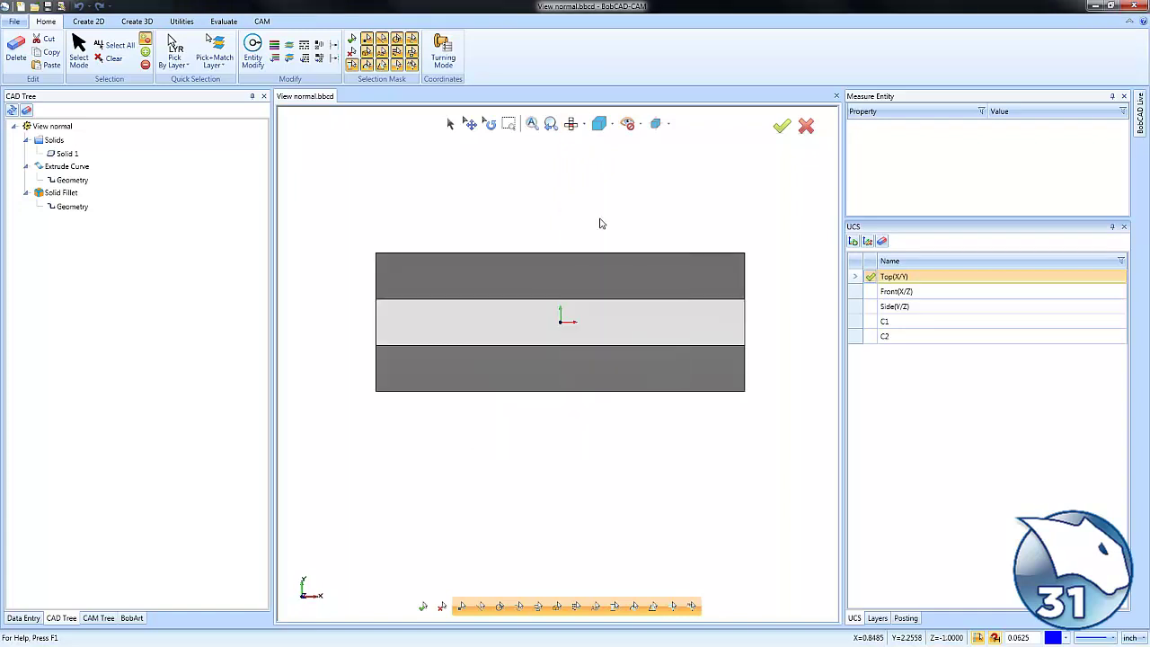
Use the Normal view command to look squarely at the part's end face, long vertical side face and bottom face.
click(584, 124)
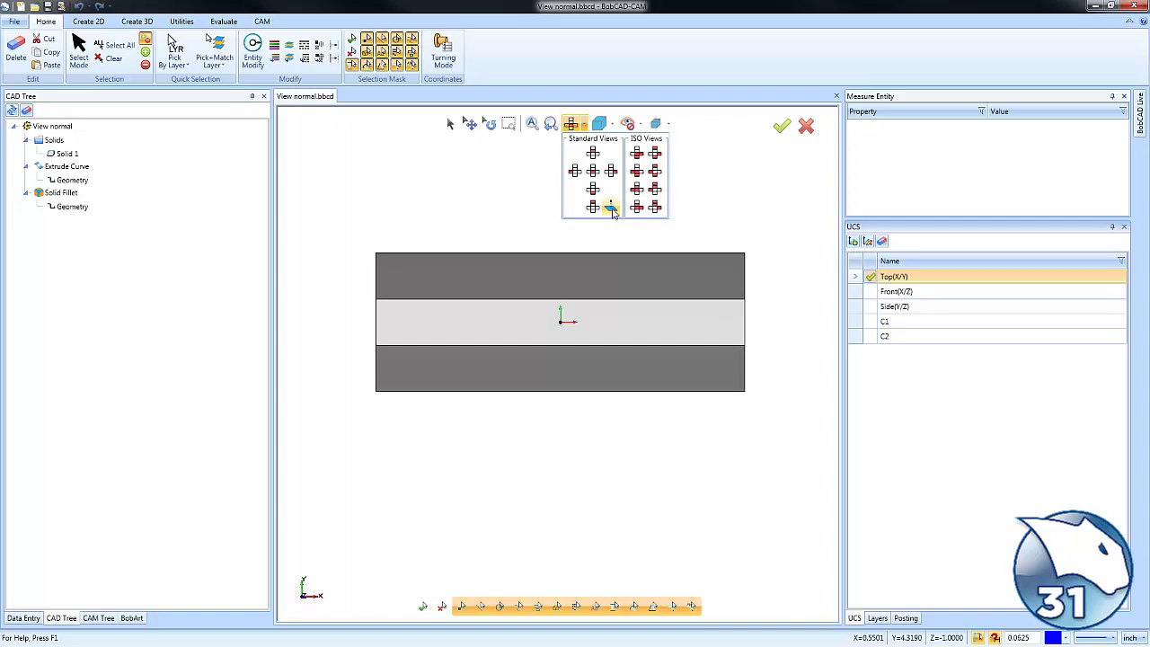
click(611, 209)
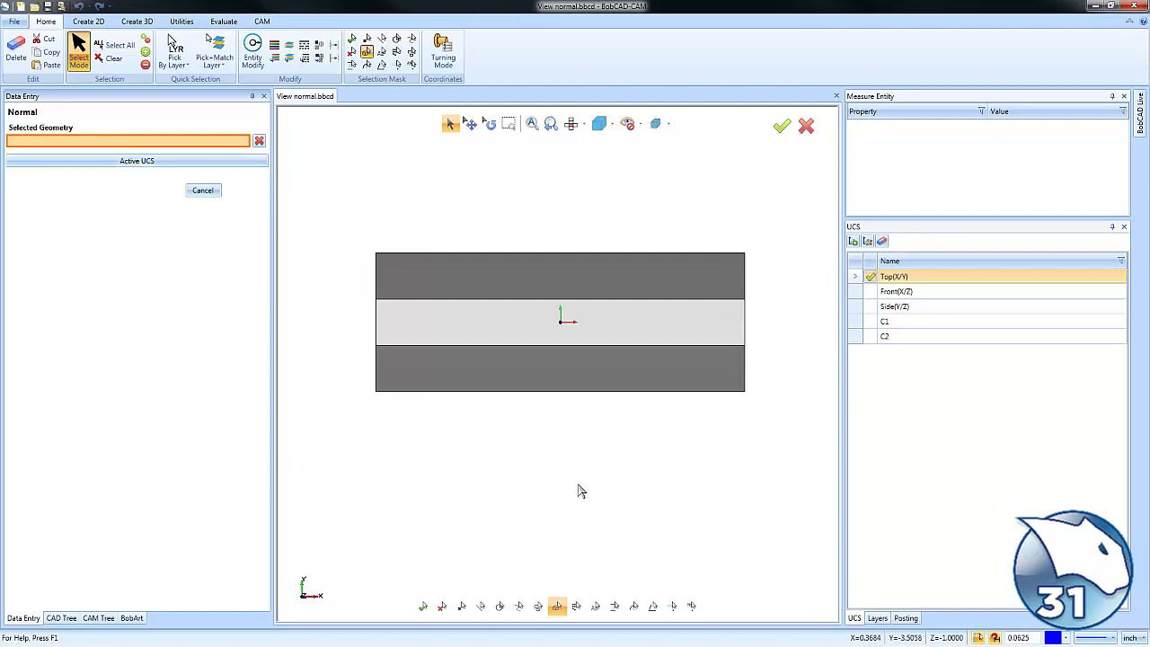
middle_drag(580, 488, 602, 421)
click(410, 348)
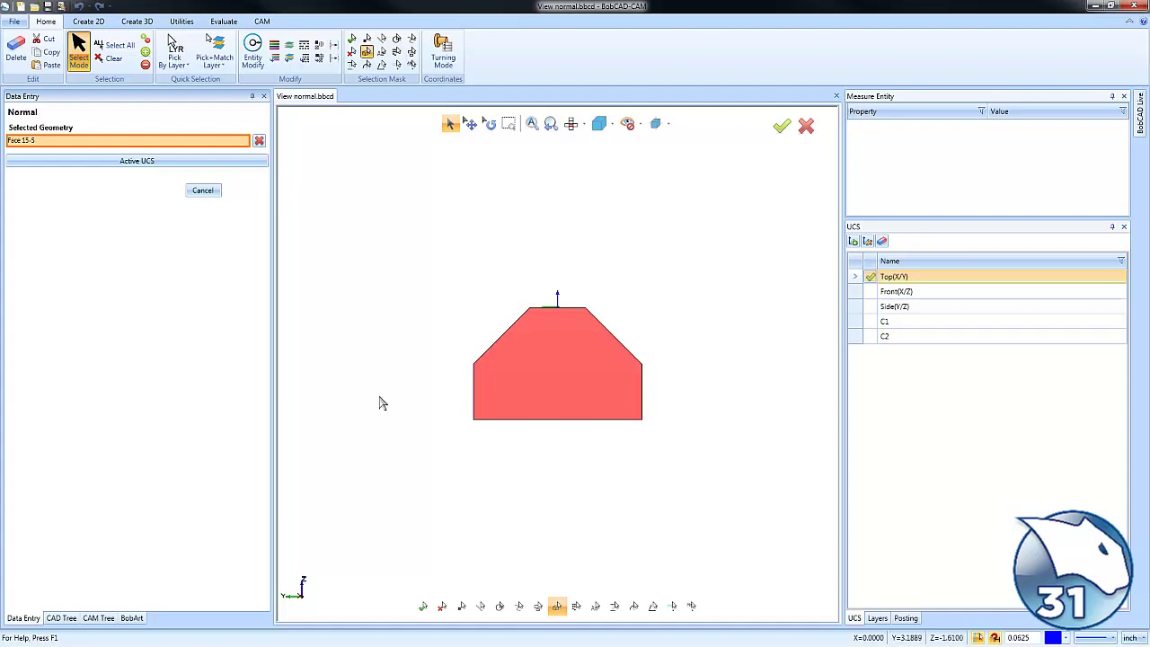
middle_drag(375, 401, 453, 402)
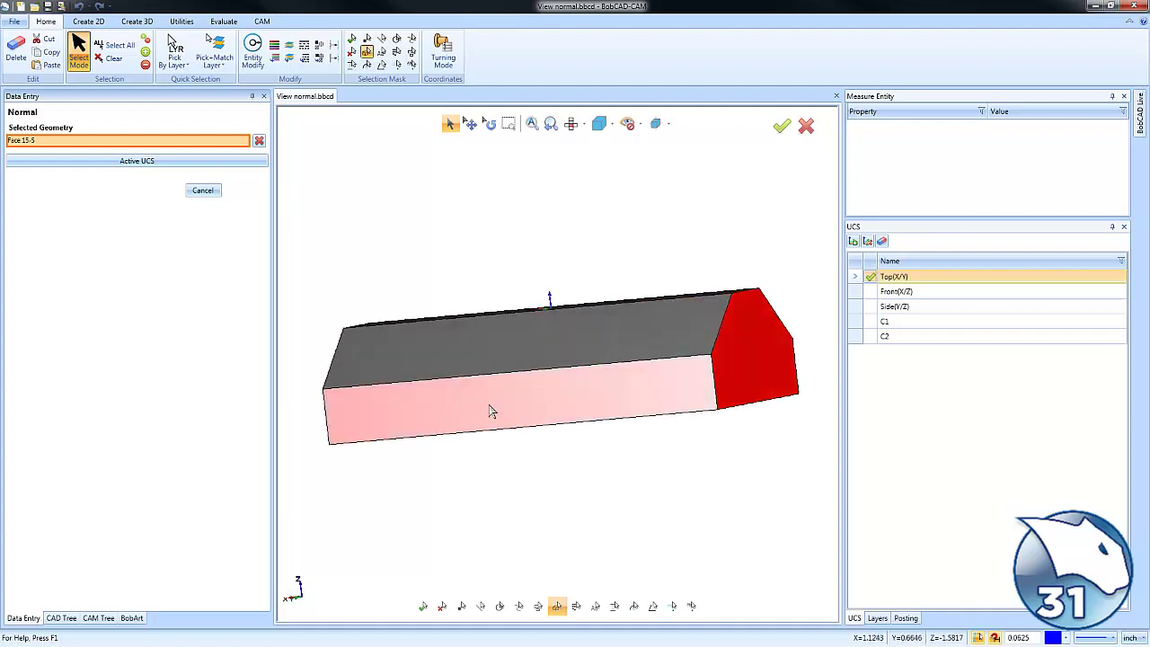
click(488, 404)
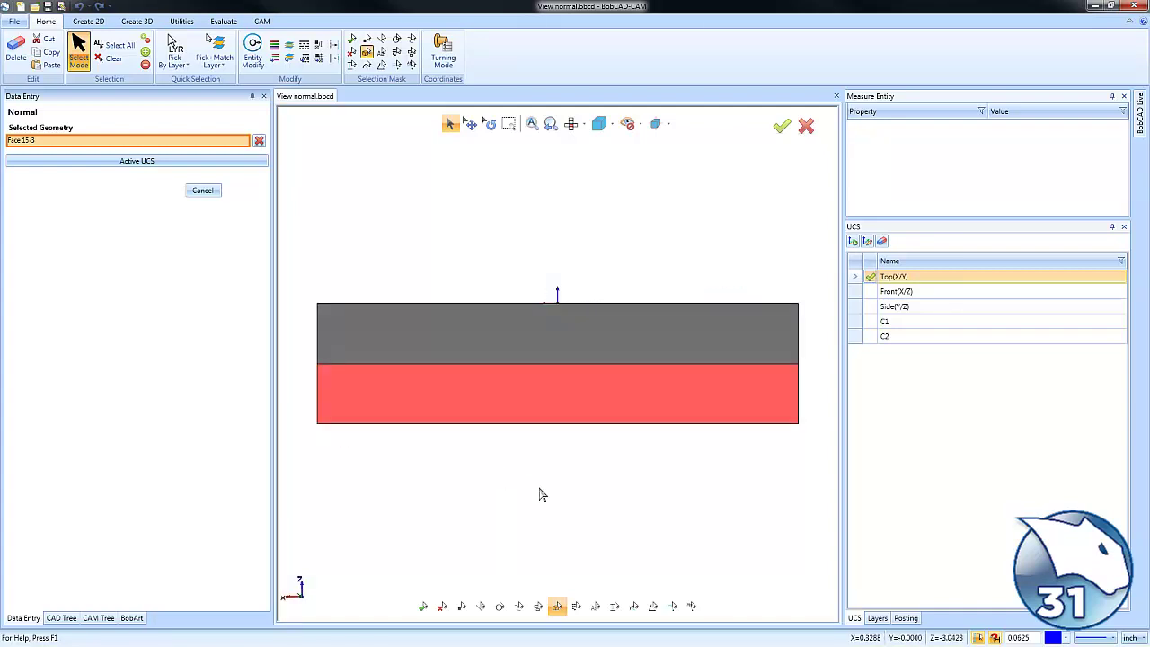
middle_drag(555, 512, 557, 375)
click(557, 375)
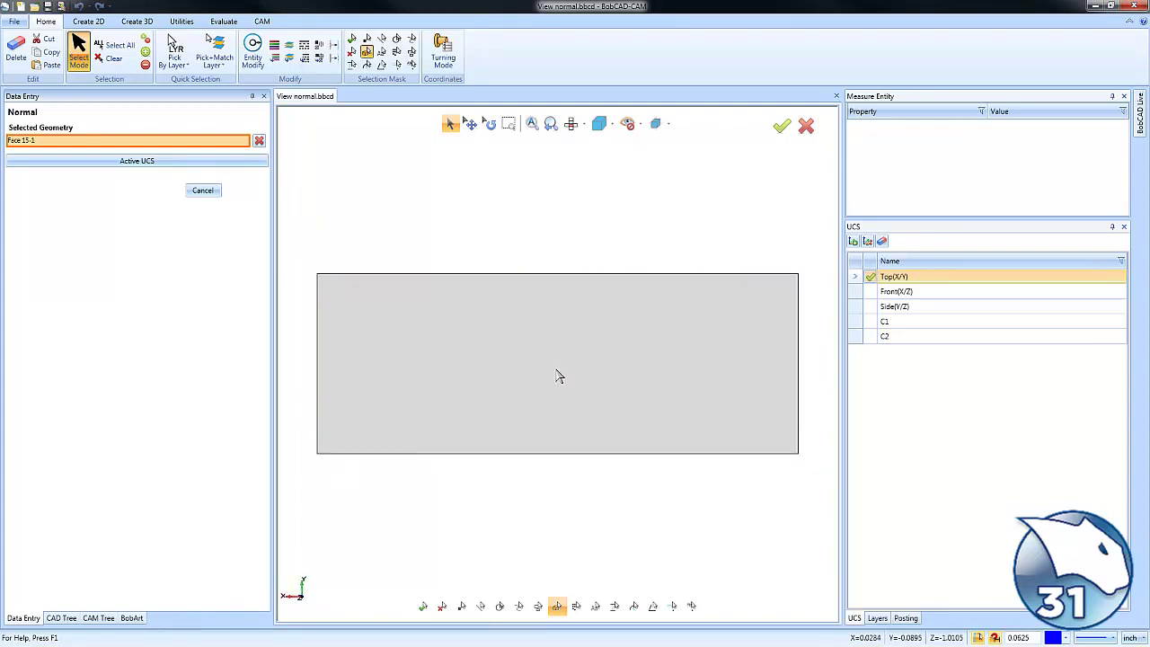
middle_drag(536, 264, 575, 357)
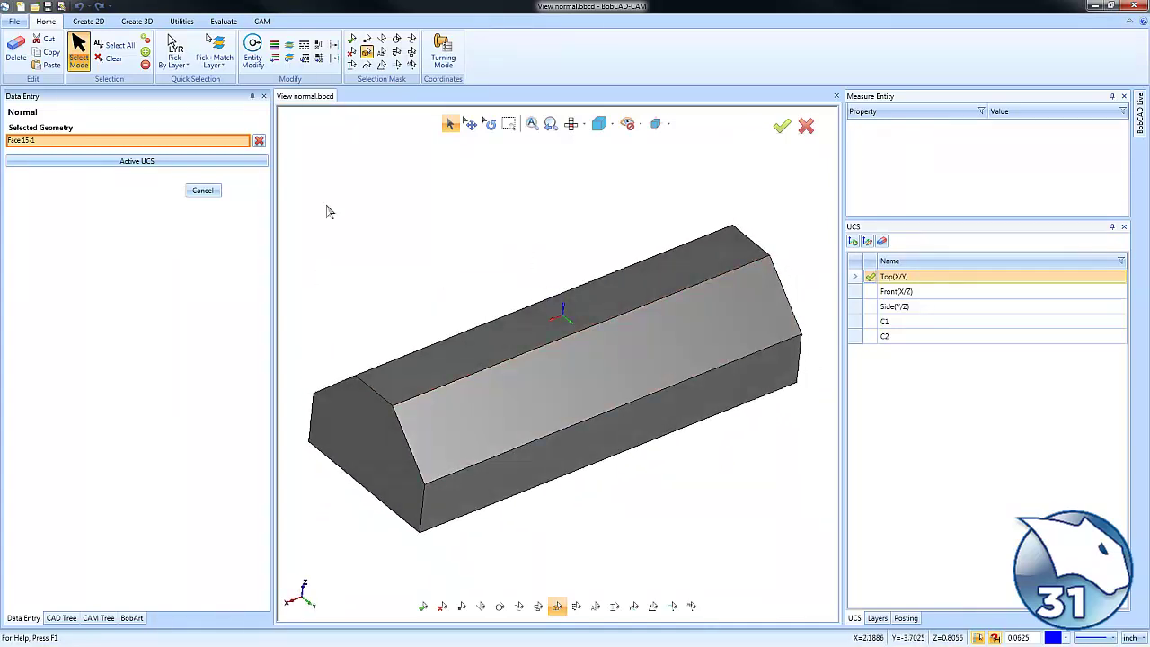
Activate UCS C1 and C2 in turn and examine each one's work plane on the part.
click(237, 164)
click(873, 323)
middle_drag(620, 472, 637, 399)
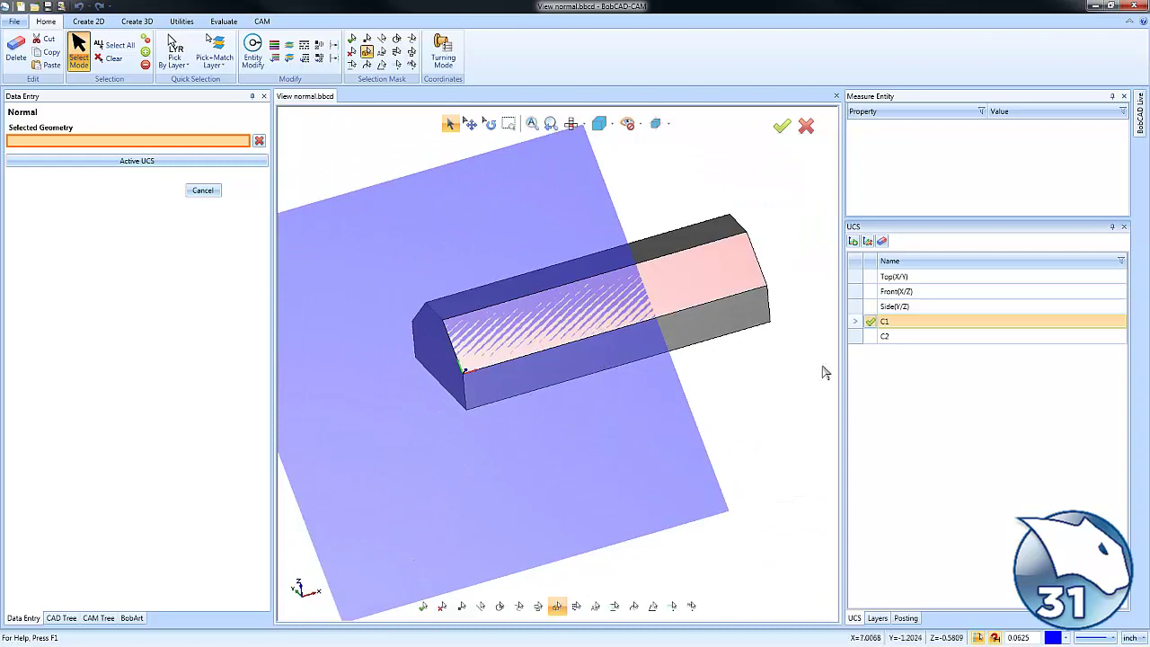
click(871, 338)
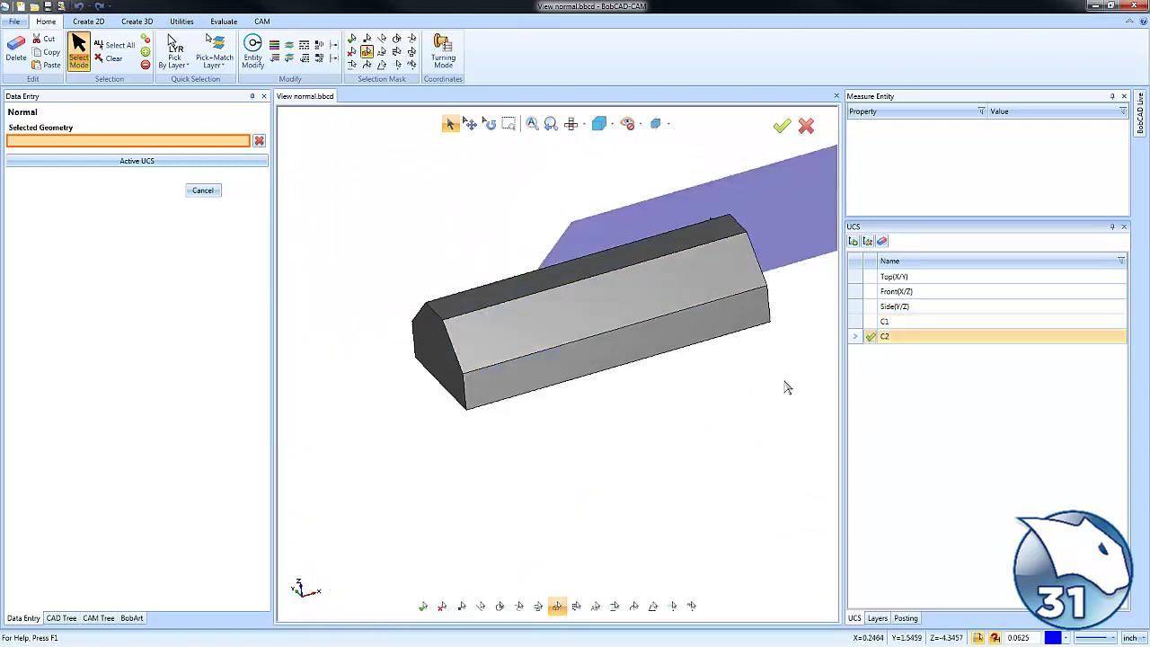
middle_drag(786, 387, 541, 449)
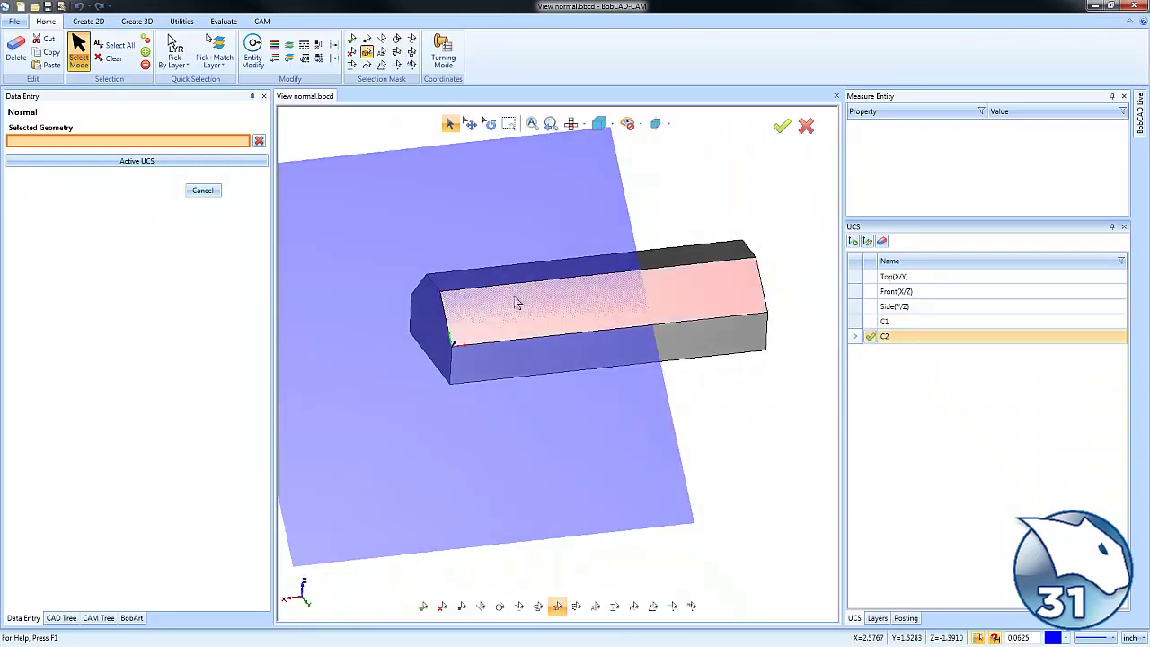
middle_drag(536, 367, 617, 431)
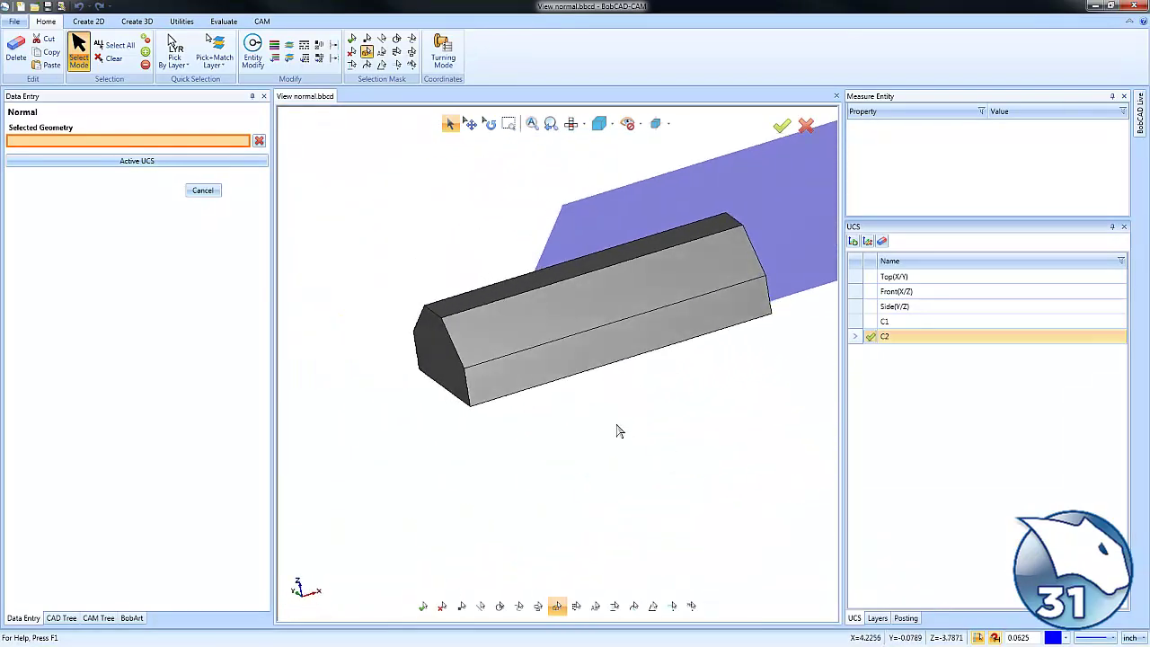
Make C1 the active UCS and align the view normal to it.
double_click(873, 321)
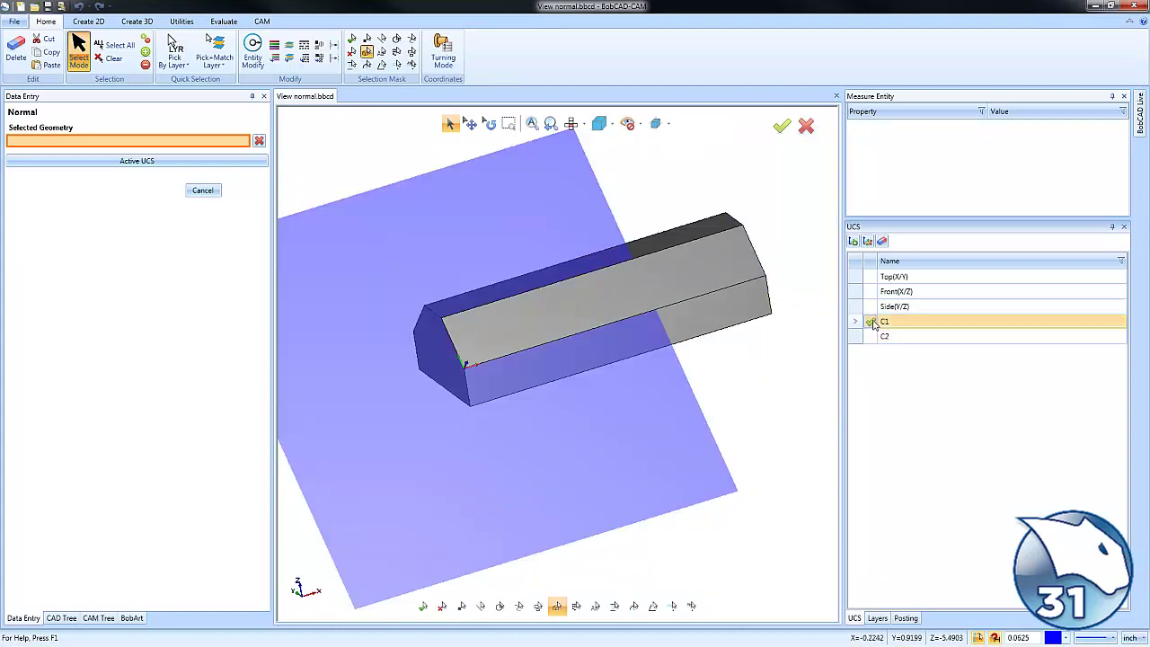
click(203, 166)
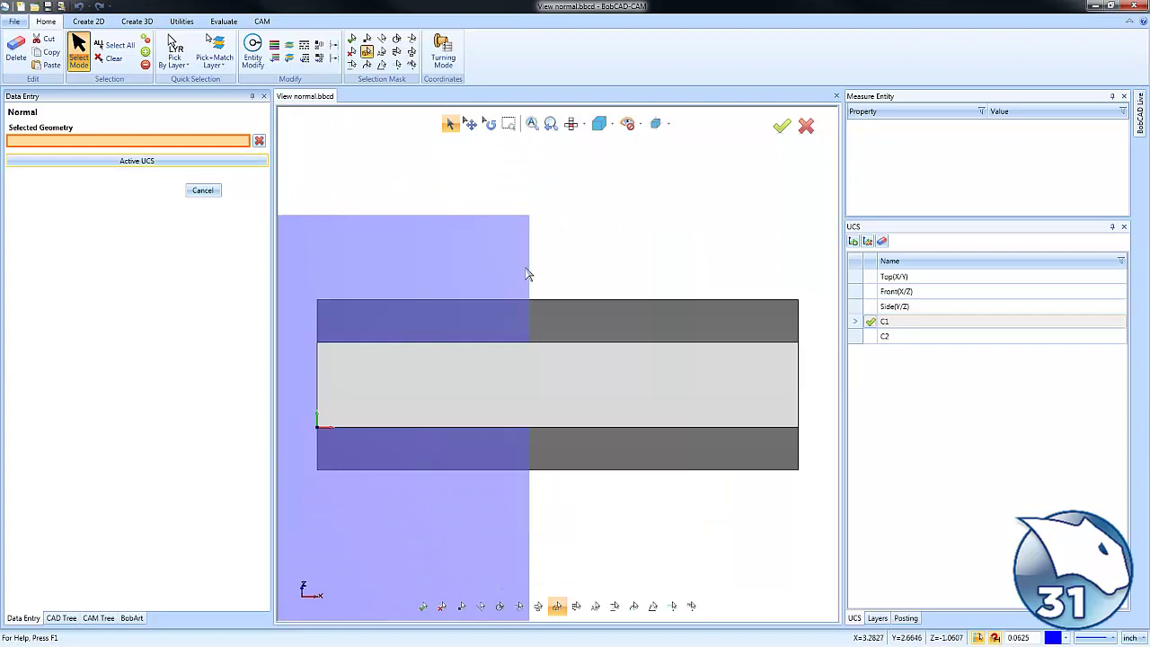
scroll(641, 270, down, 1)
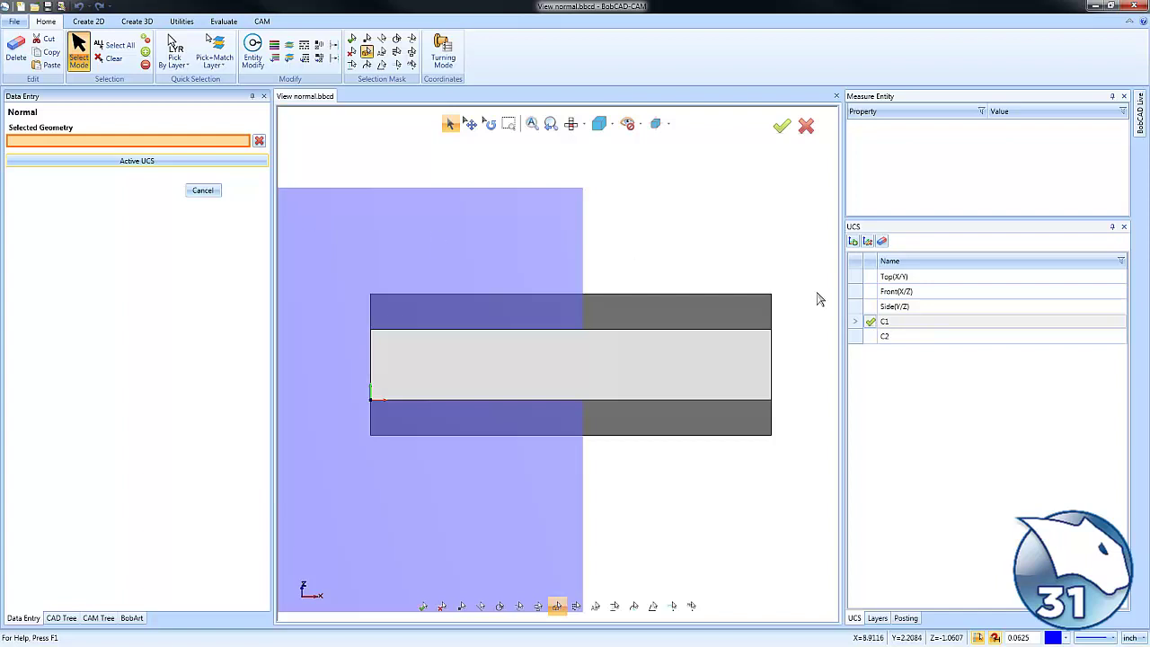
Make C2 the active UCS, align the view normal to it, and close the Normal view command.
double_click(868, 338)
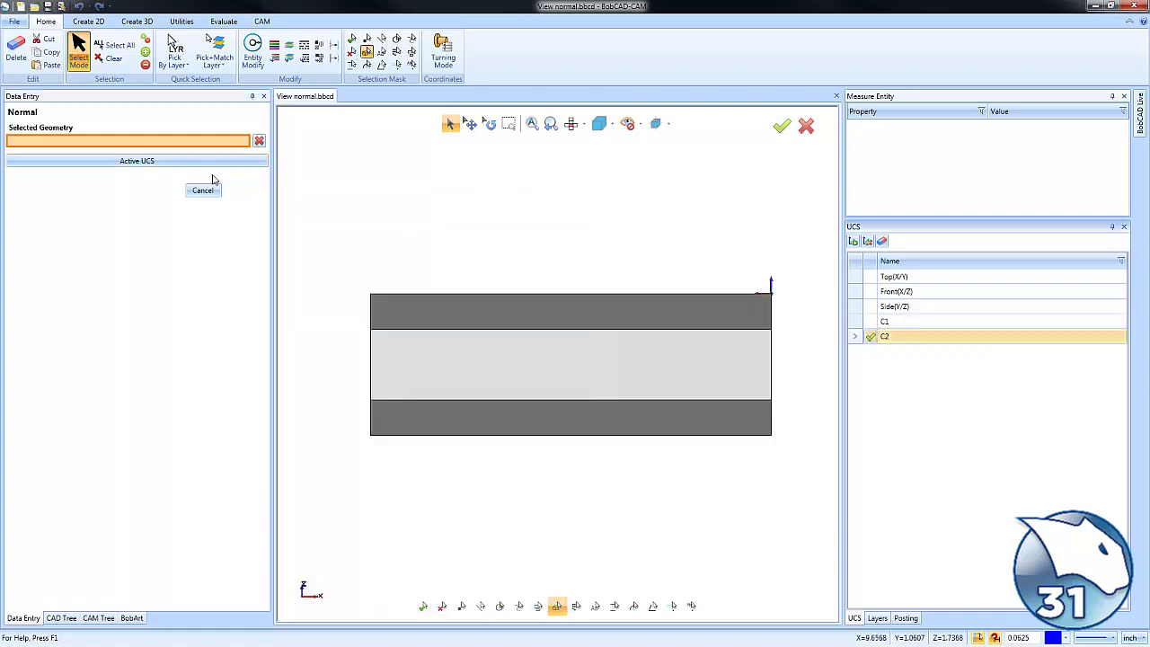
click(185, 162)
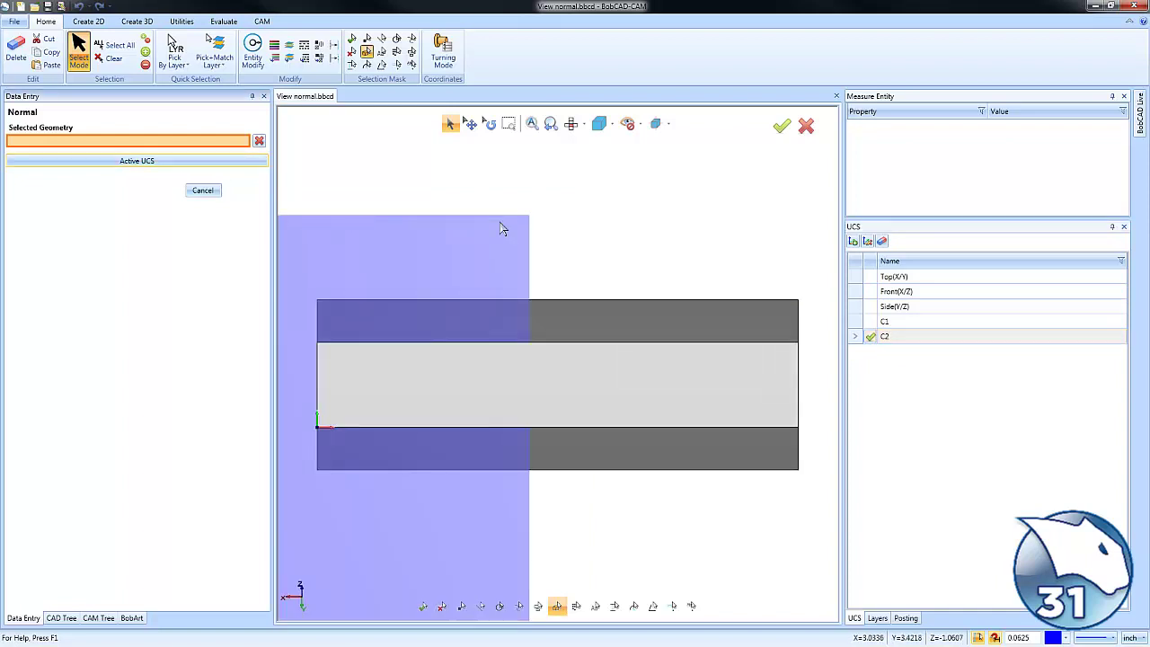
click(201, 190)
middle_drag(619, 497, 537, 435)
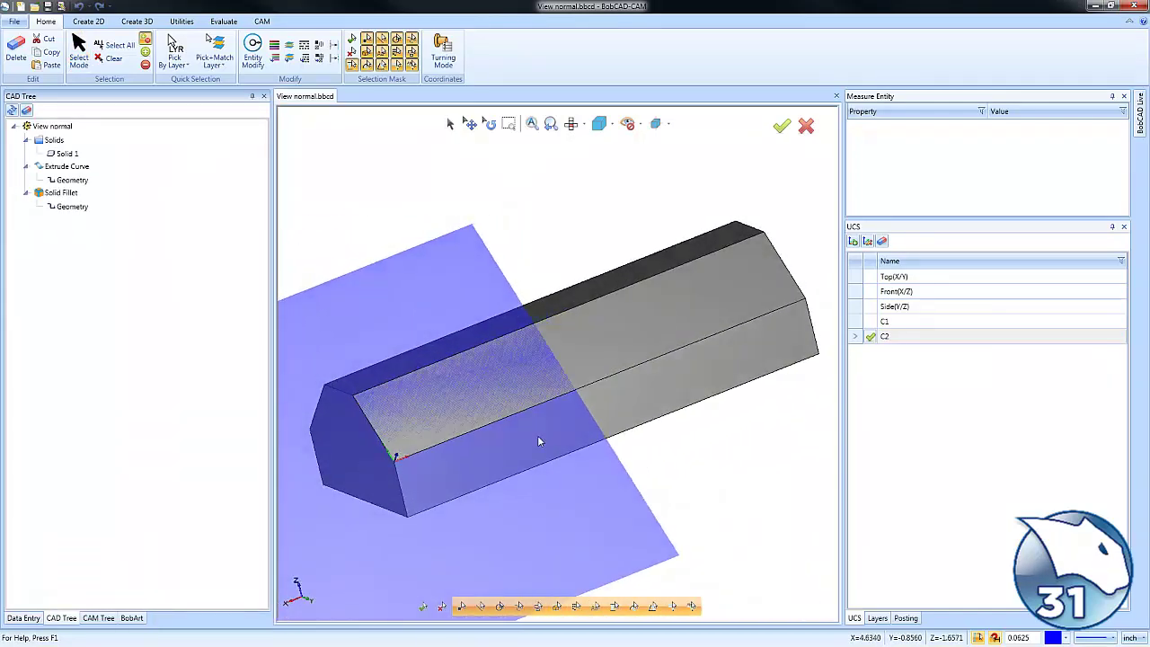
Make Top(X/Y) the active UCS and return the part to an angled 3D view.
click(872, 278)
middle_drag(706, 443, 608, 444)
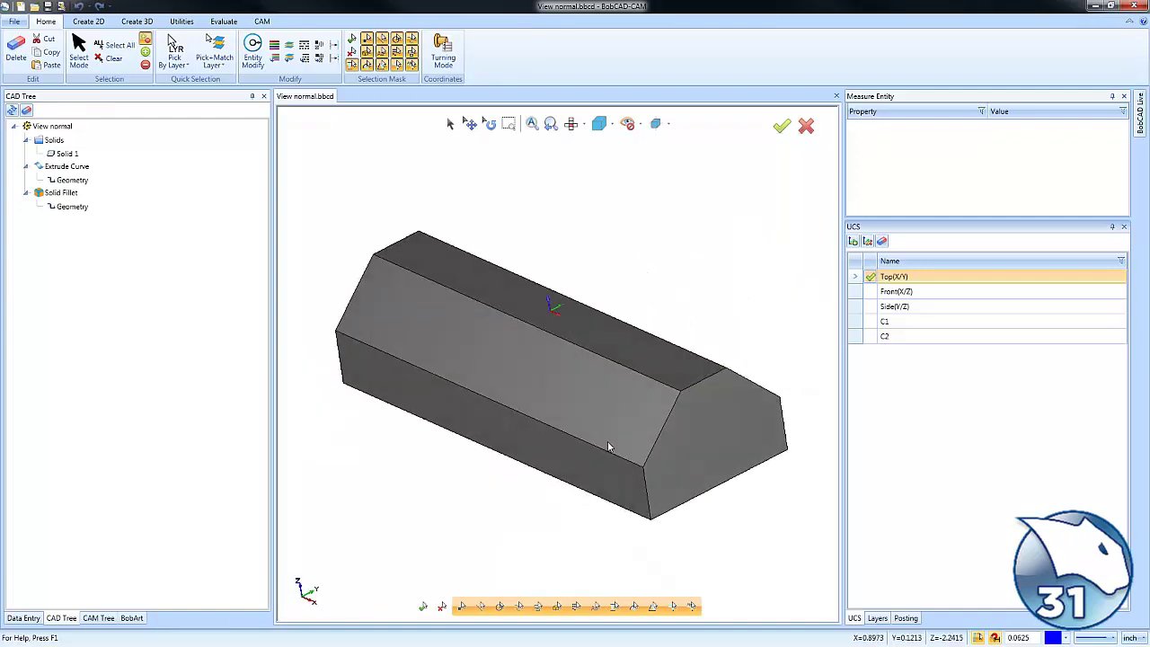
key(n)
middle_drag(608, 511, 581, 466)
scroll(637, 477, down, 3)
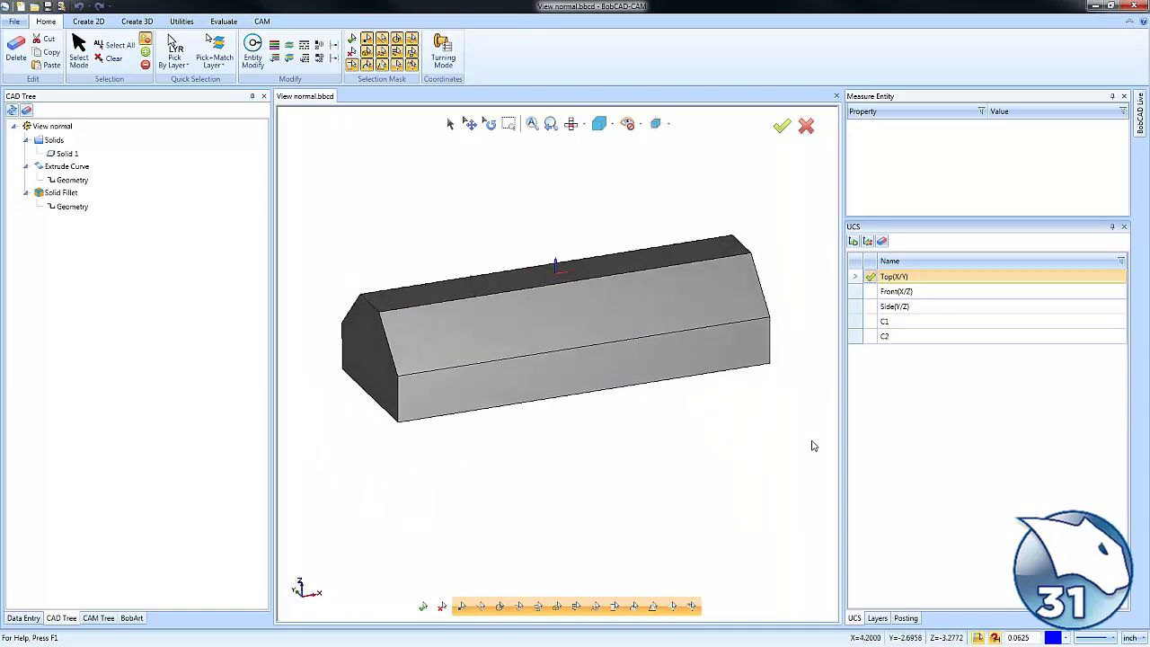
Start a new UCS and look through the Translate, Planar Face, Cylindrical Face and Rotate creation options.
right_click(904, 372)
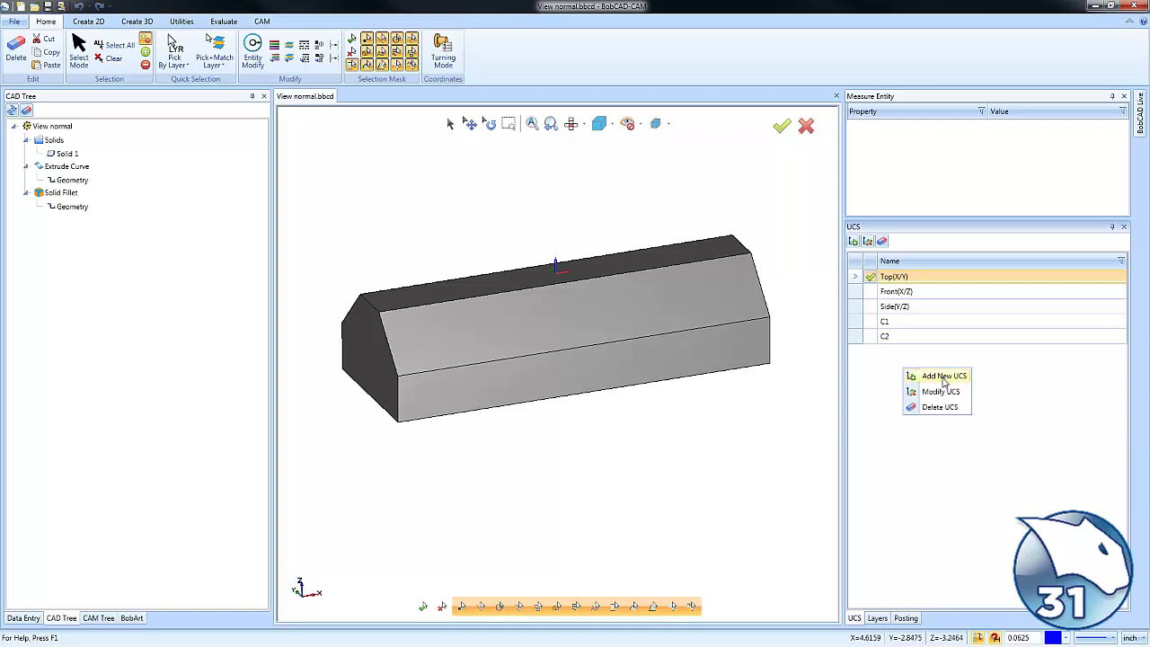
click(942, 377)
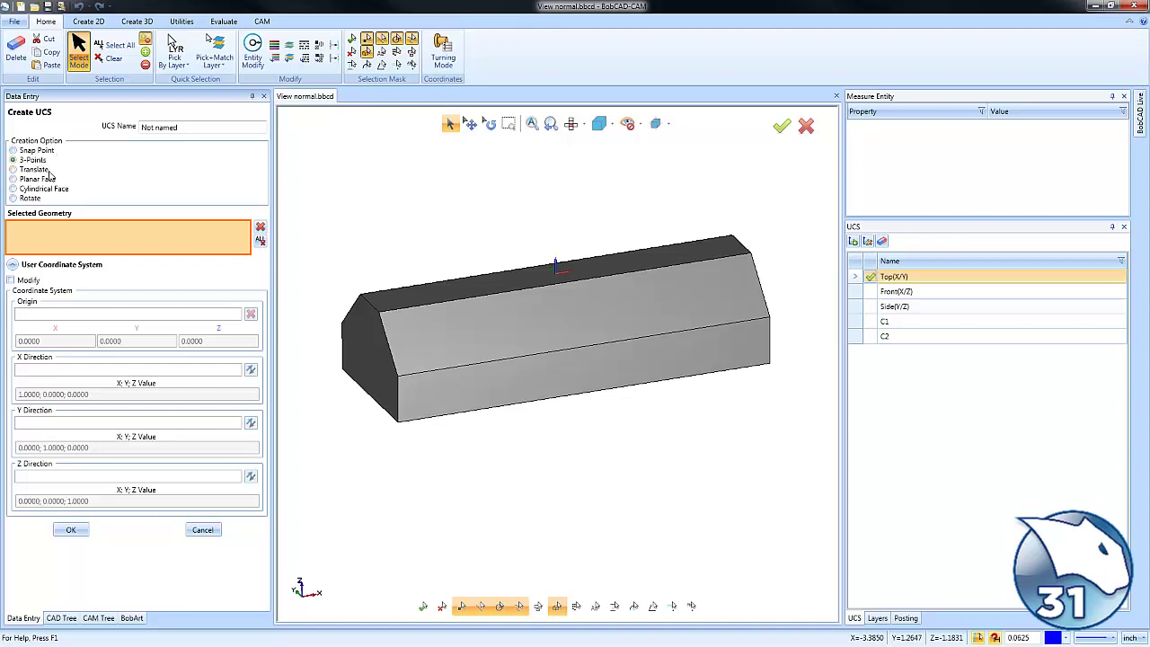
click(47, 170)
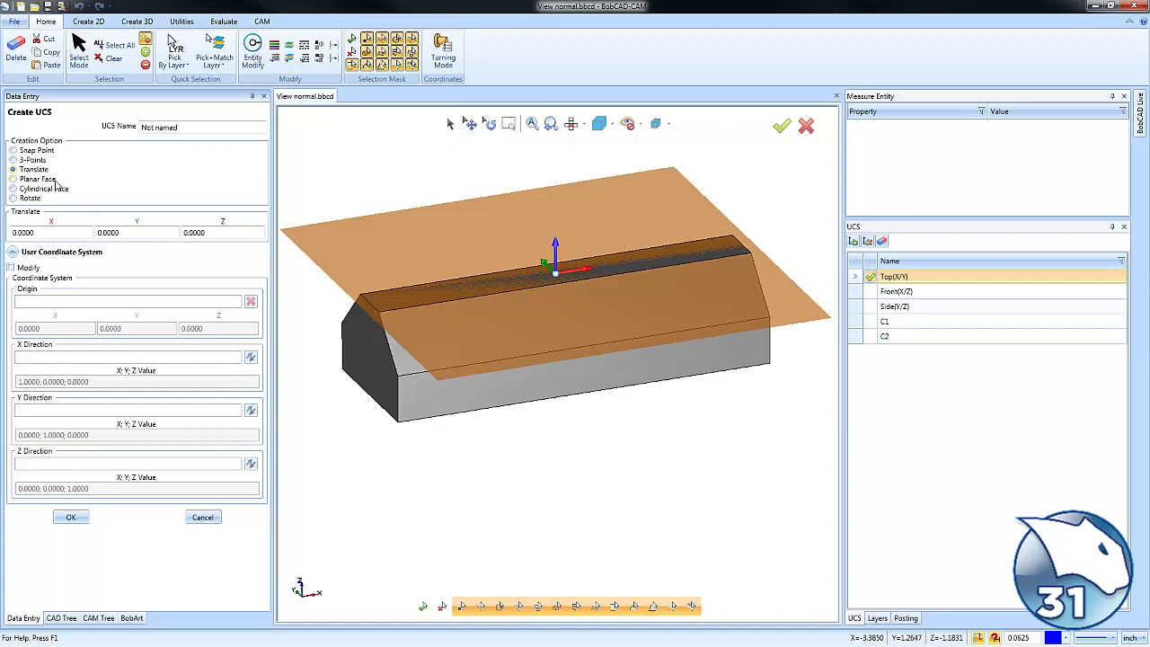
click(54, 180)
click(57, 189)
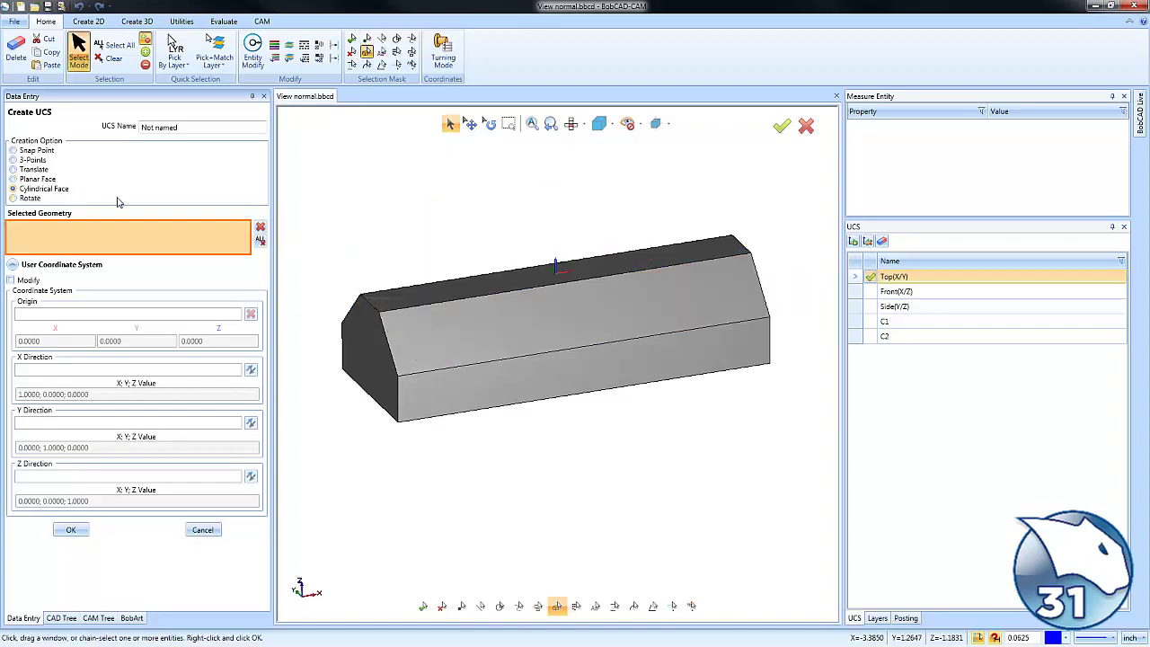
click(24, 198)
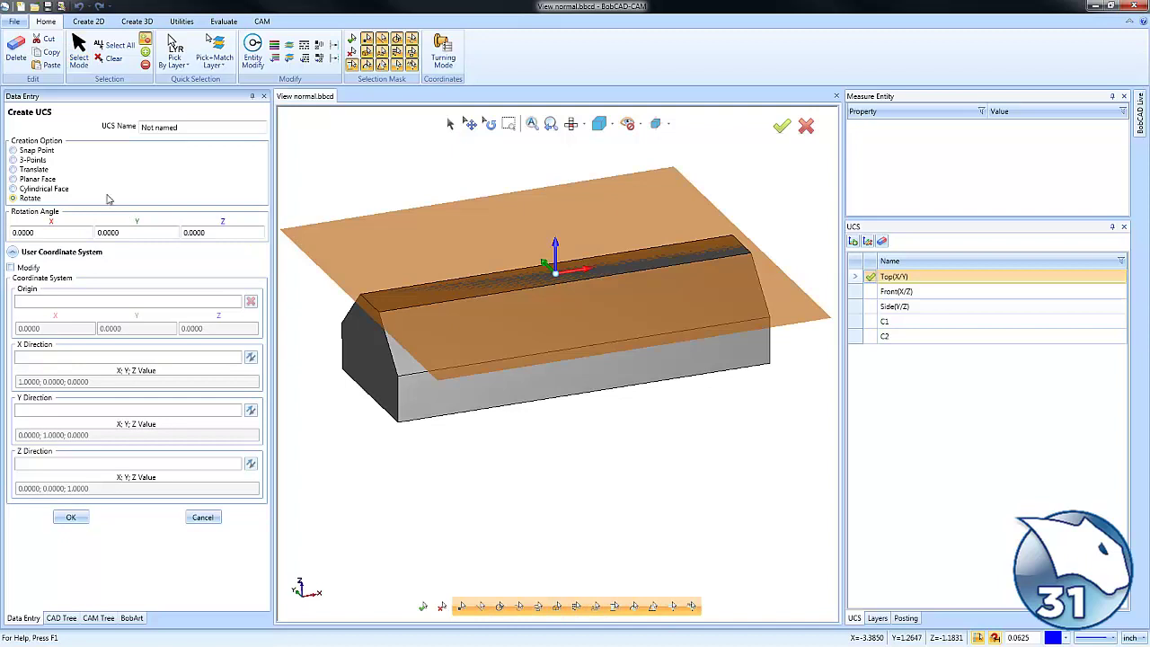
Try a 3-Points UCS on the front sloped face's lower-left, lower-right and upper-left corners, and cancel it.
click(14, 160)
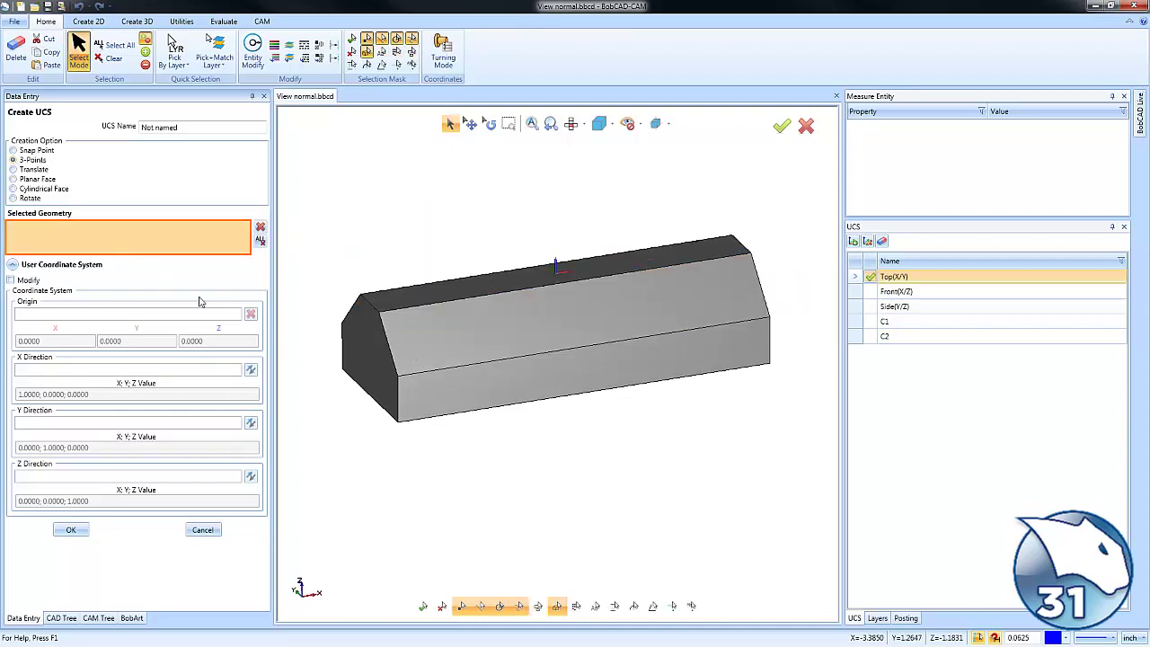
click(398, 378)
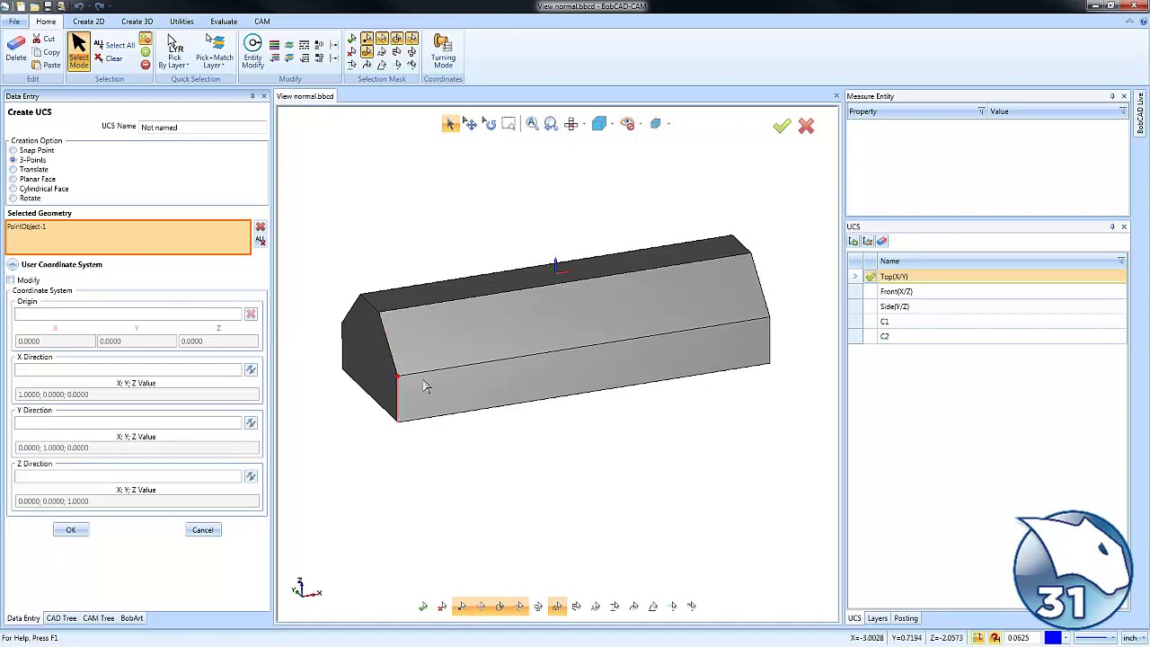
click(768, 317)
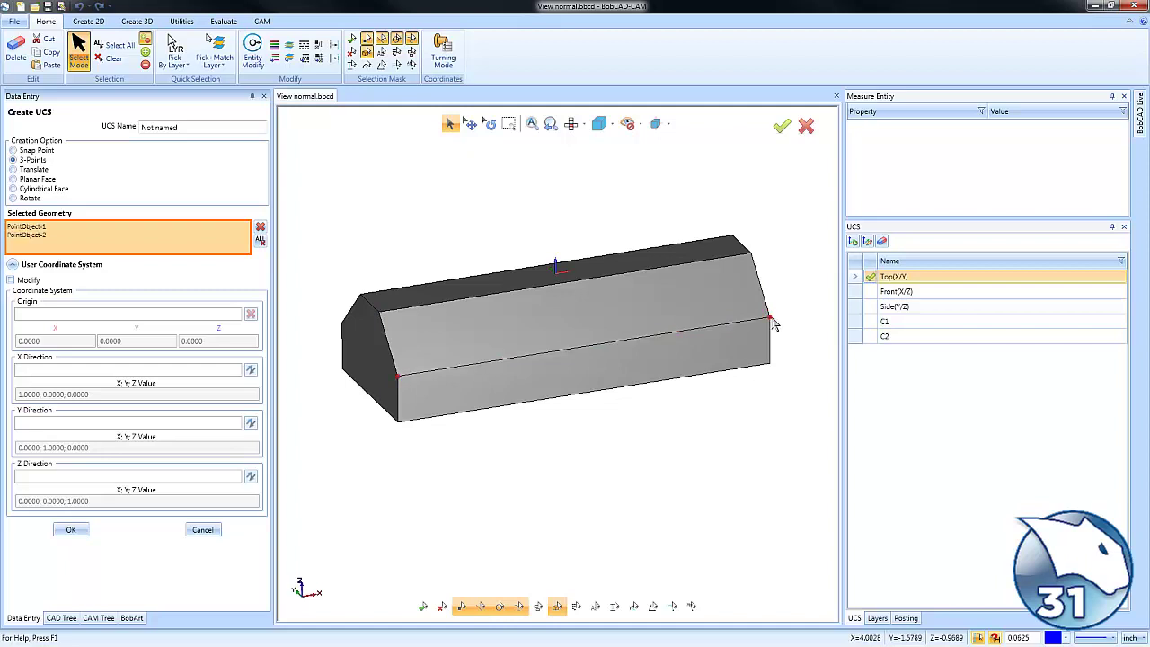
click(380, 316)
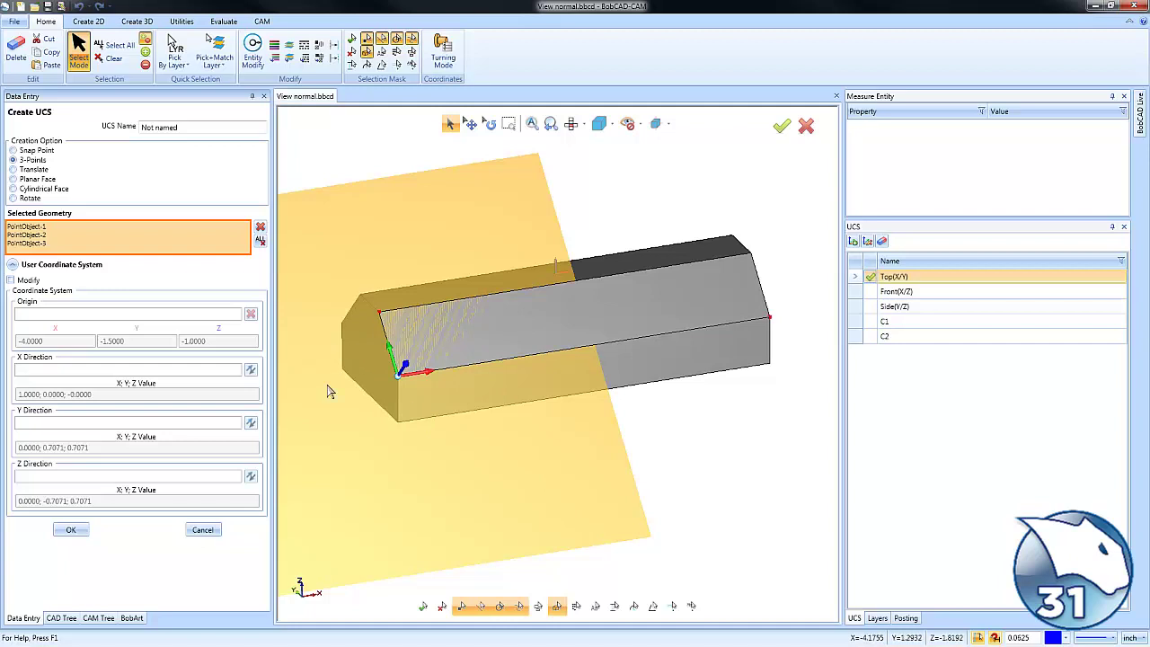
click(203, 529)
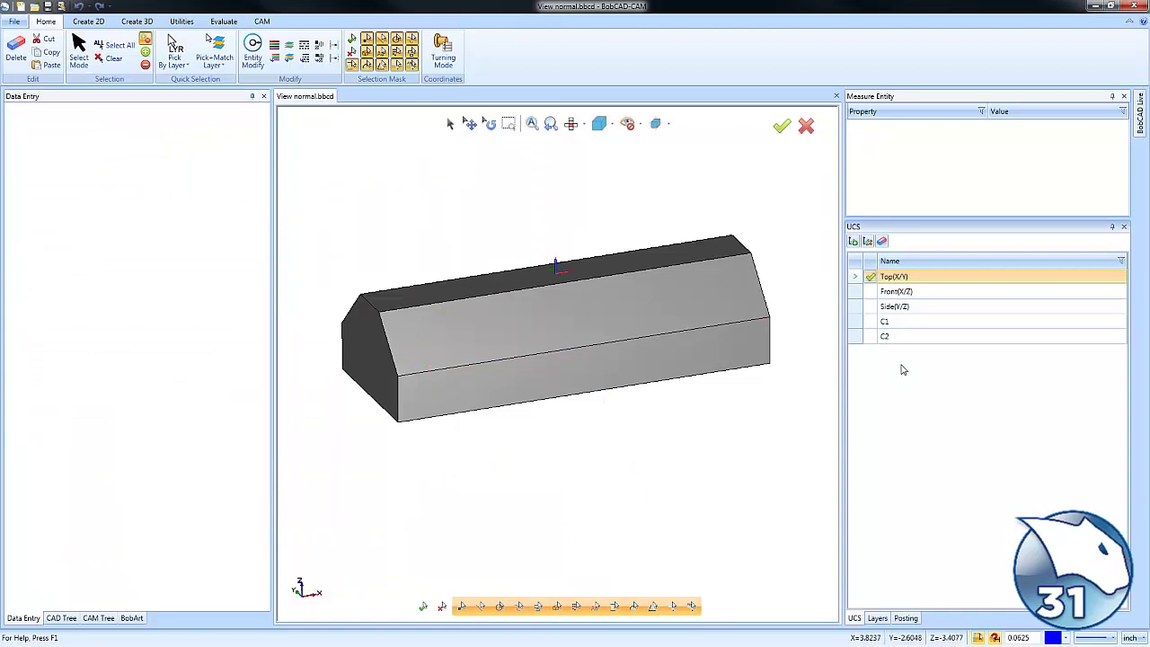
Start a new Planar Face UCS on the front sloped face and enable modification of its coordinate system.
right_click(903, 369)
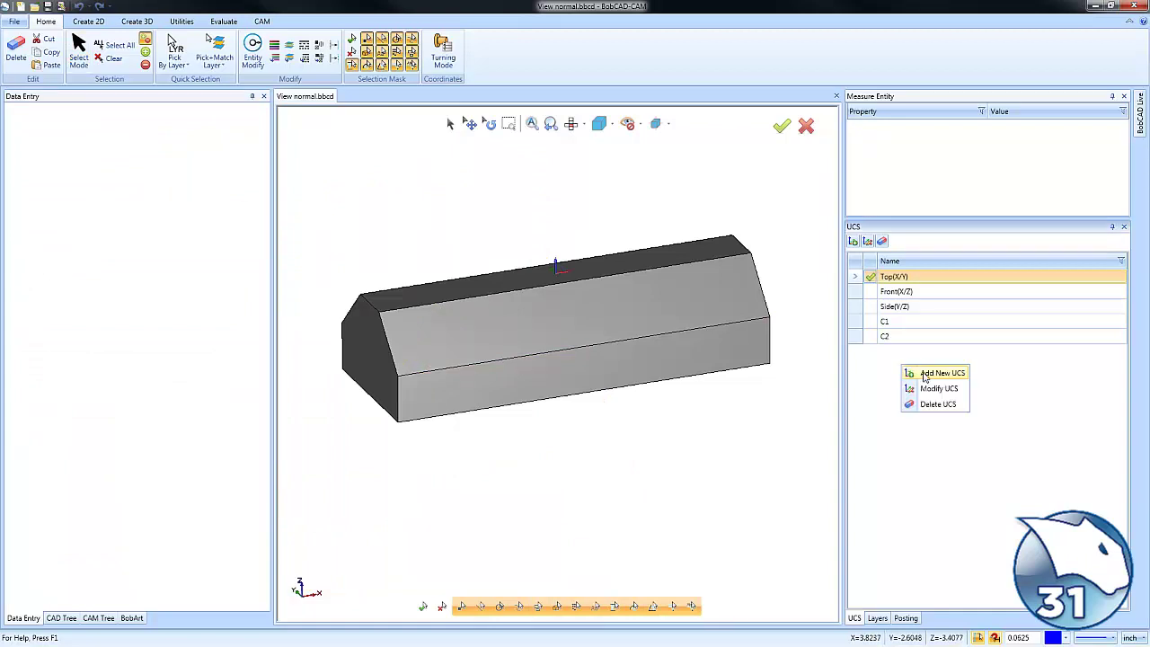
click(935, 374)
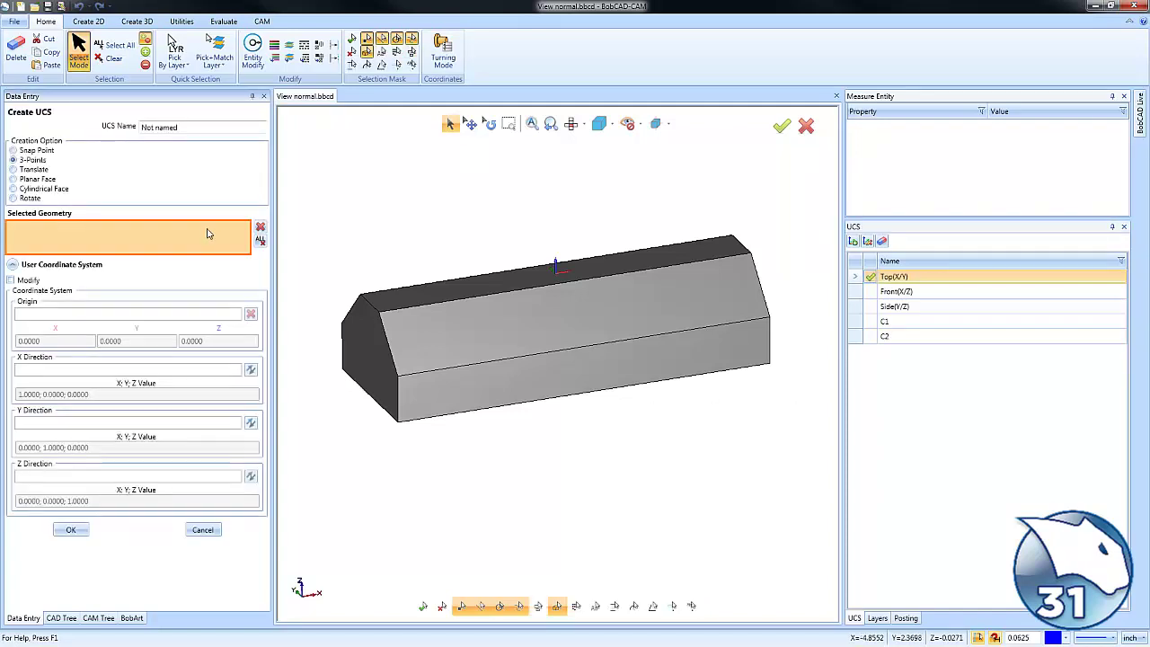
click(13, 179)
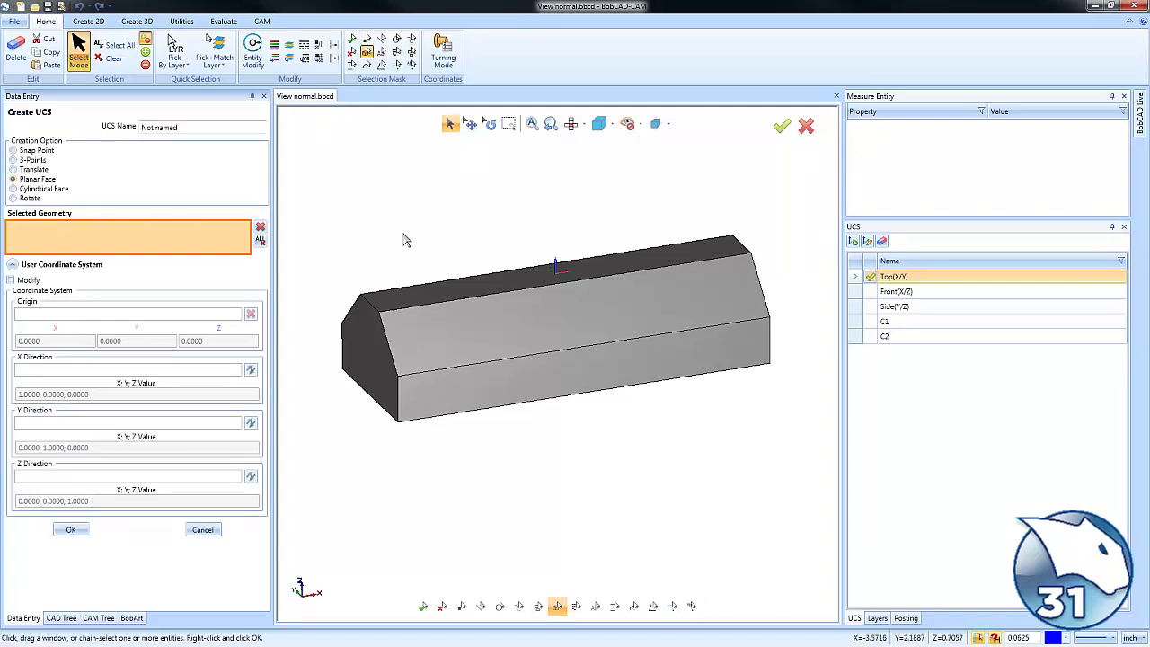
click(596, 315)
middle_drag(623, 444, 636, 454)
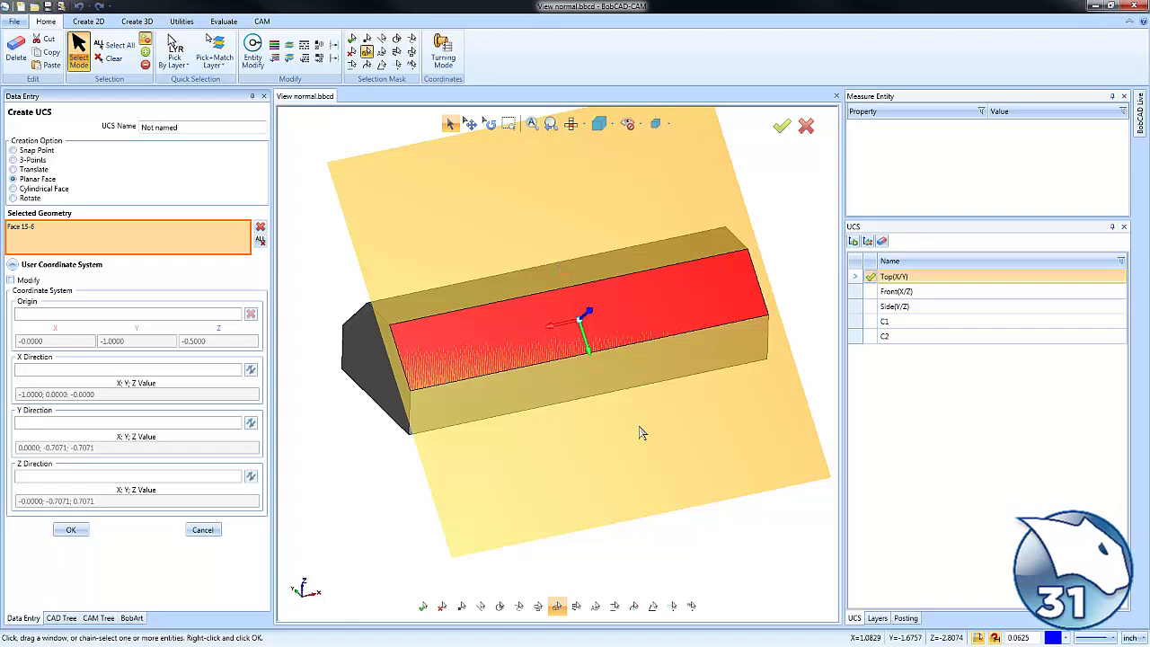
click(11, 280)
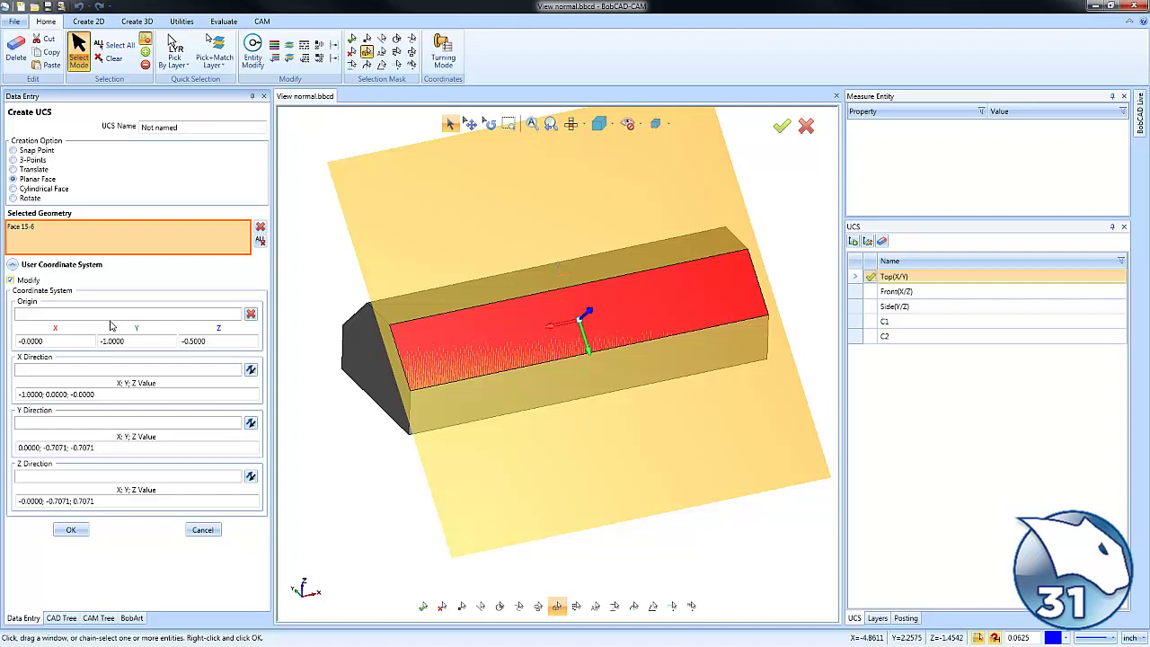
Try reversing the X, Y and Z directions of the new UCS in turn and restore its original orientation.
click(250, 369)
click(250, 369)
click(251, 370)
click(250, 423)
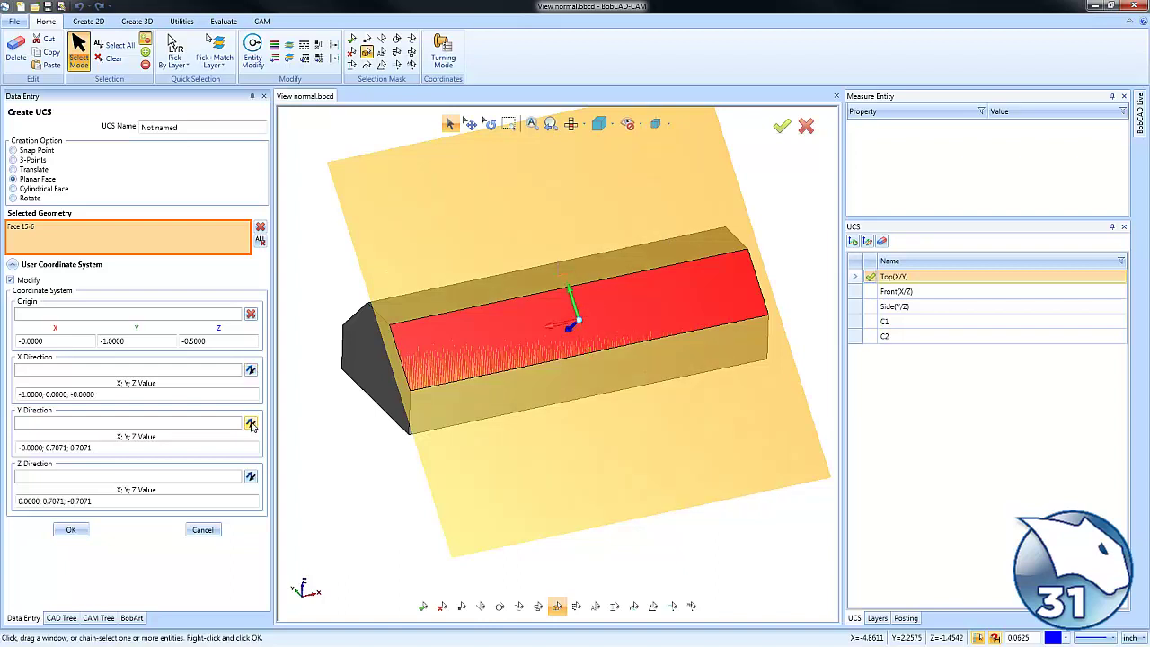
click(251, 423)
click(250, 423)
click(252, 476)
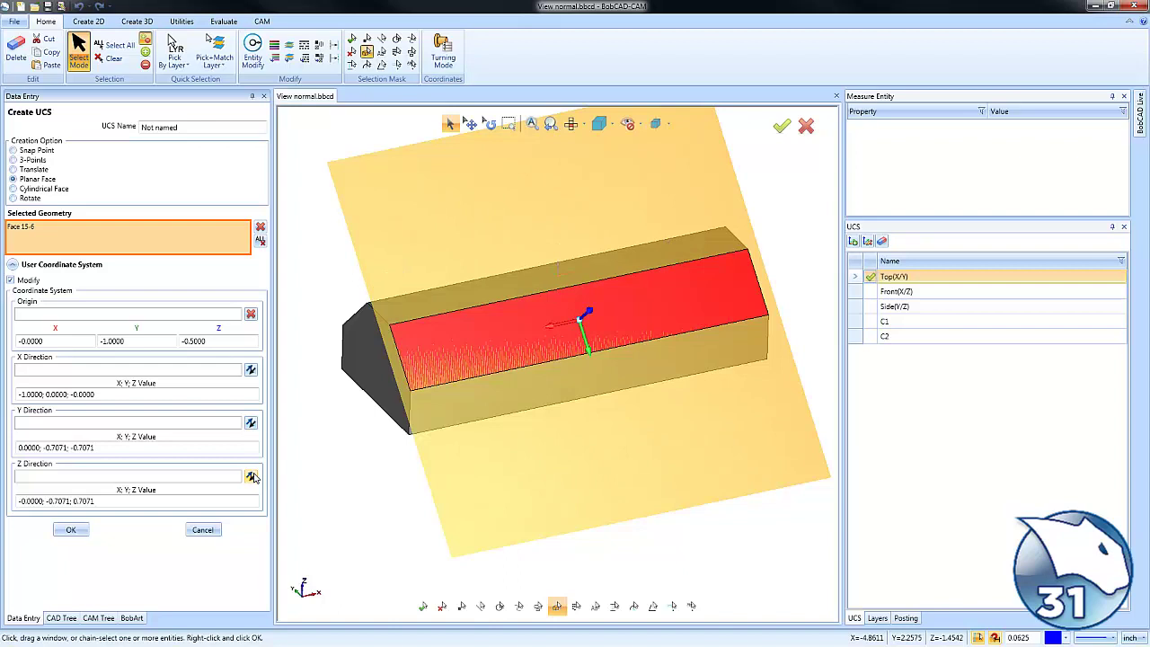
click(250, 369)
click(251, 423)
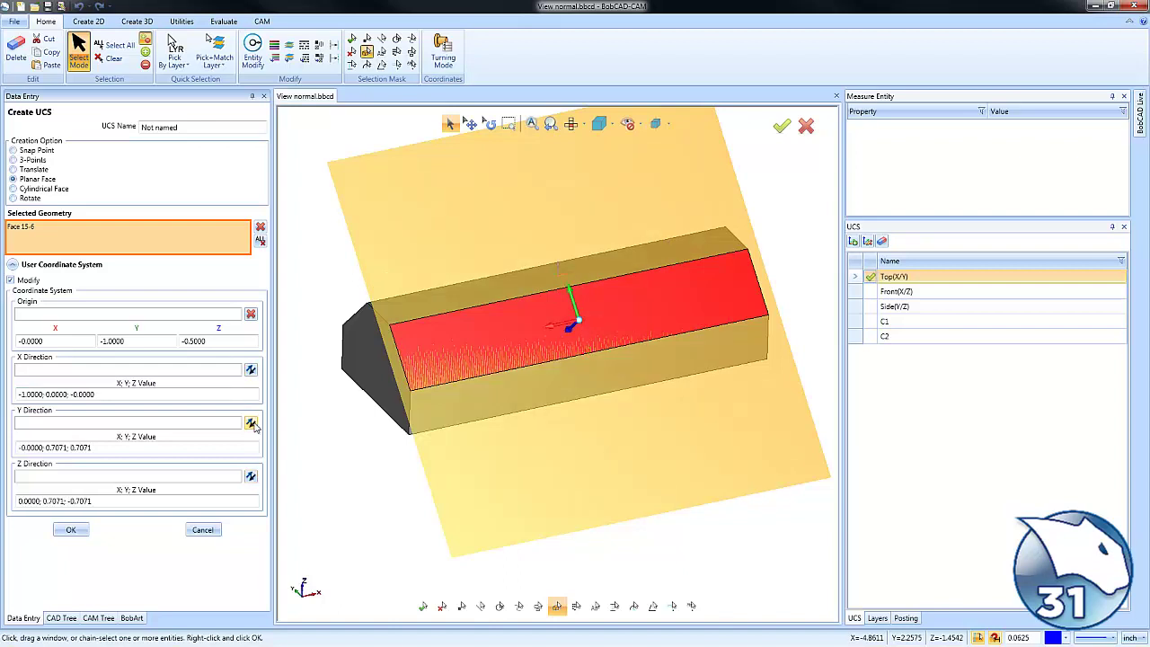
click(252, 476)
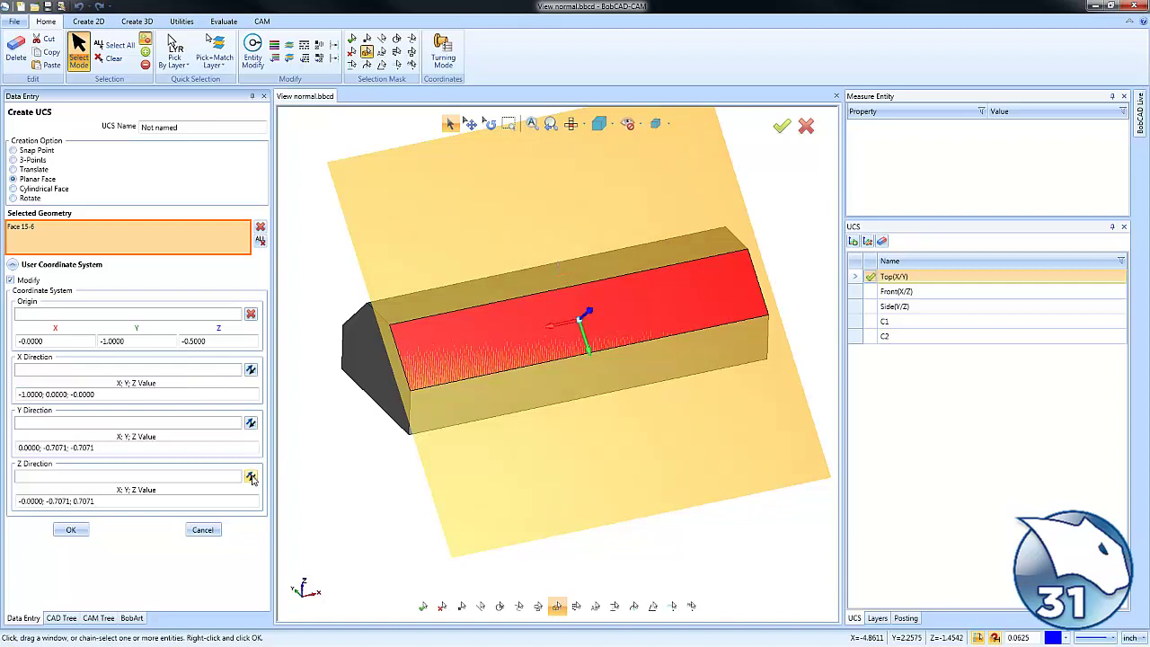
click(251, 370)
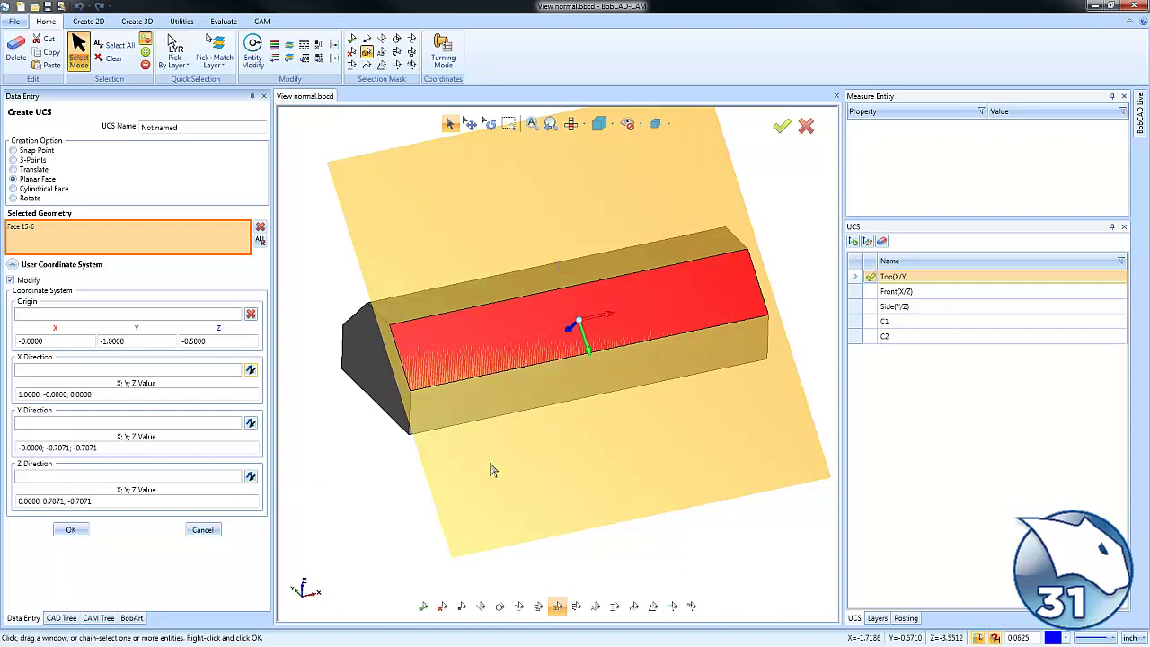
click(251, 371)
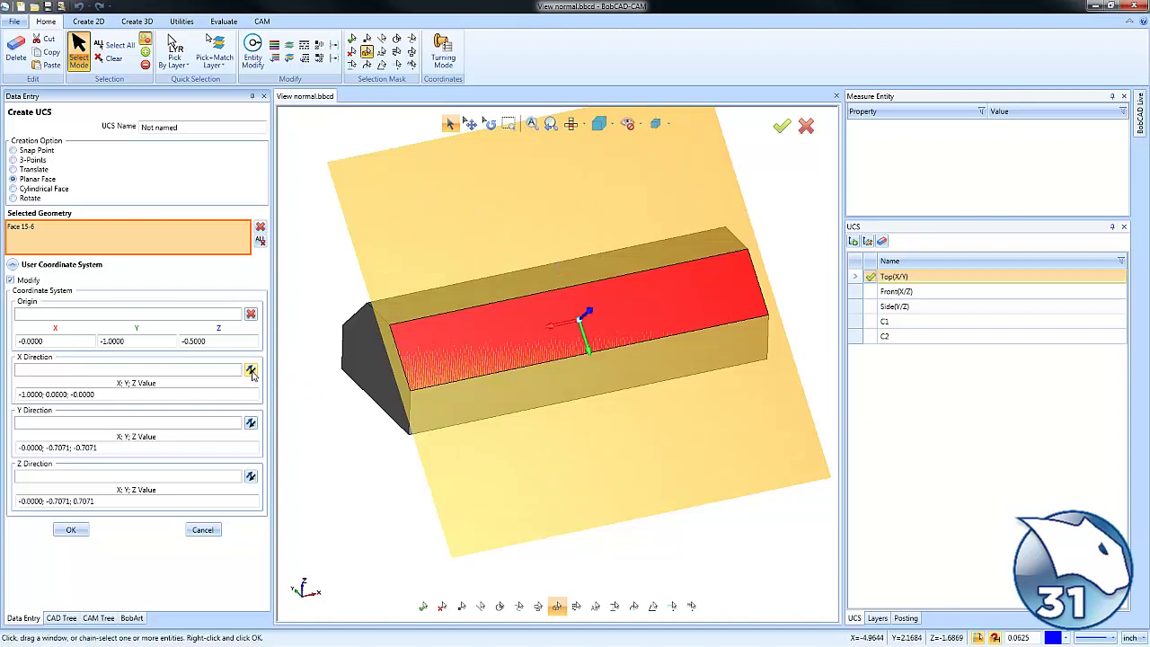
Place the UCS origin at the sloped face's lower-left corner and reverse its axes so X runs along the part and Y up the slope.
click(50, 313)
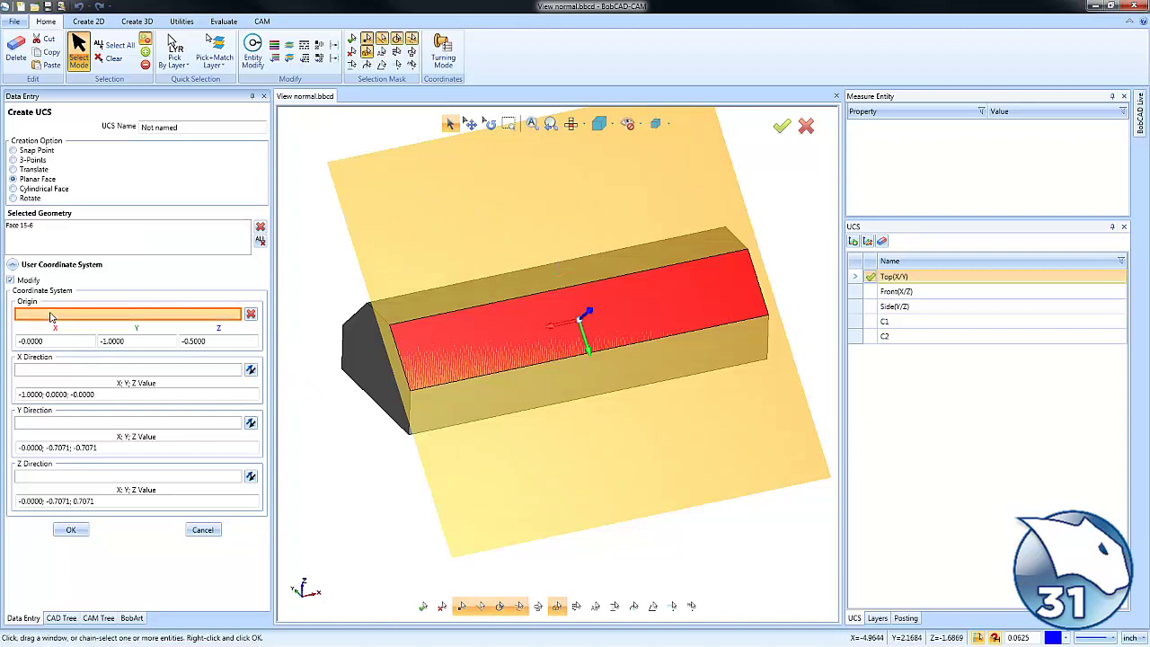
click(414, 388)
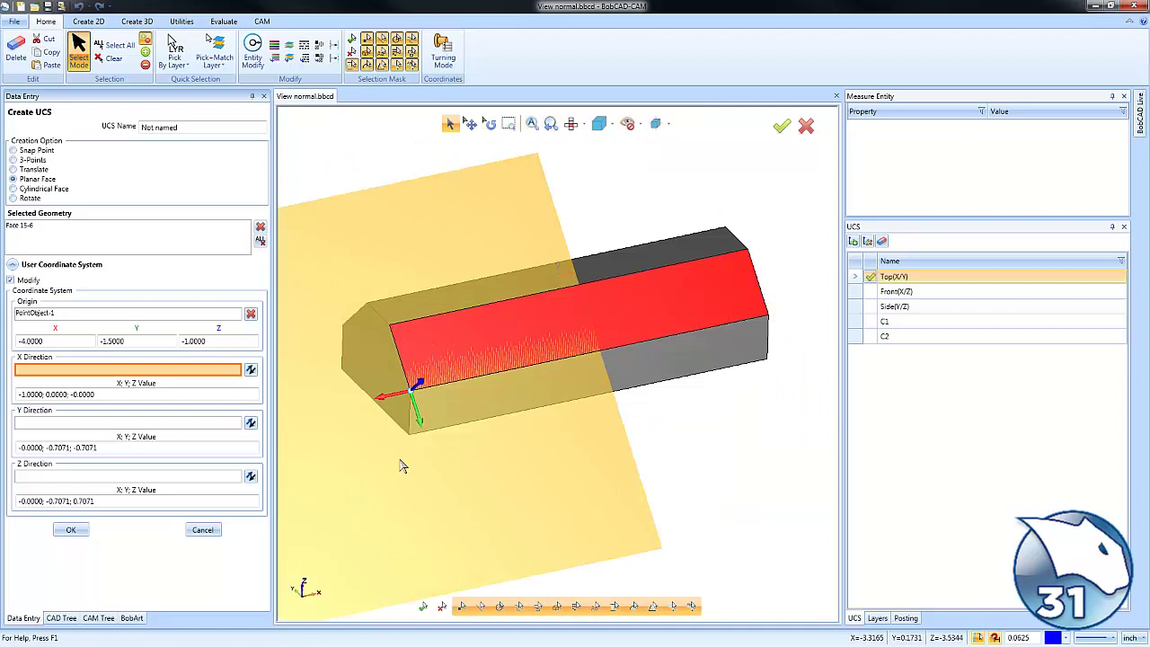
click(251, 369)
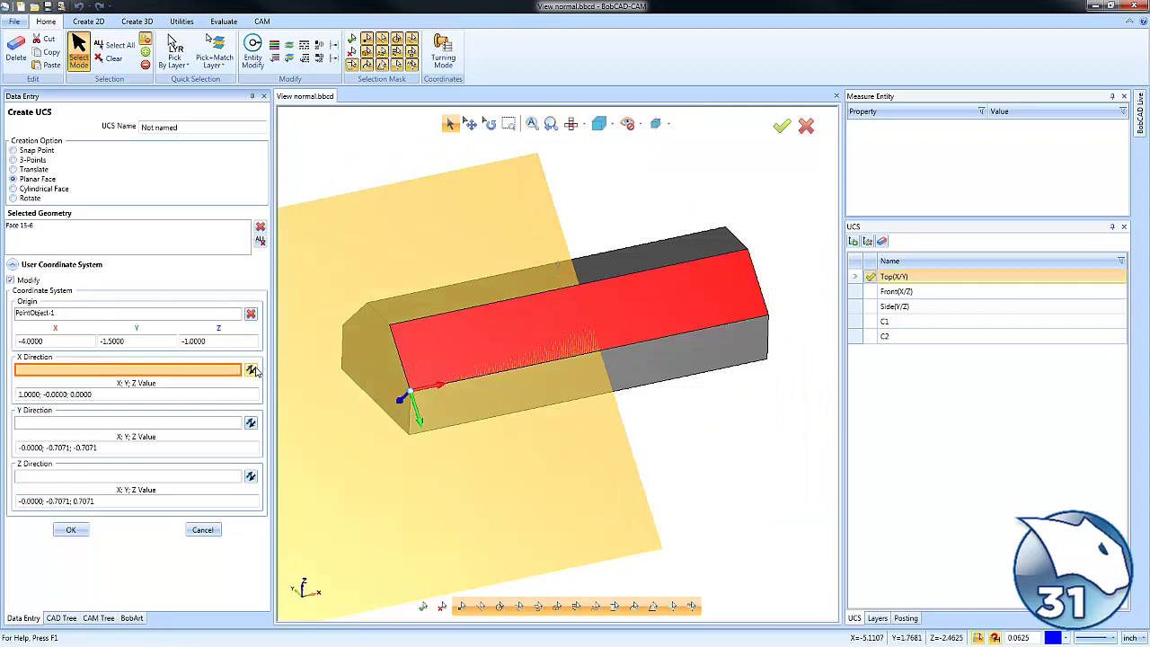
click(251, 422)
click(250, 370)
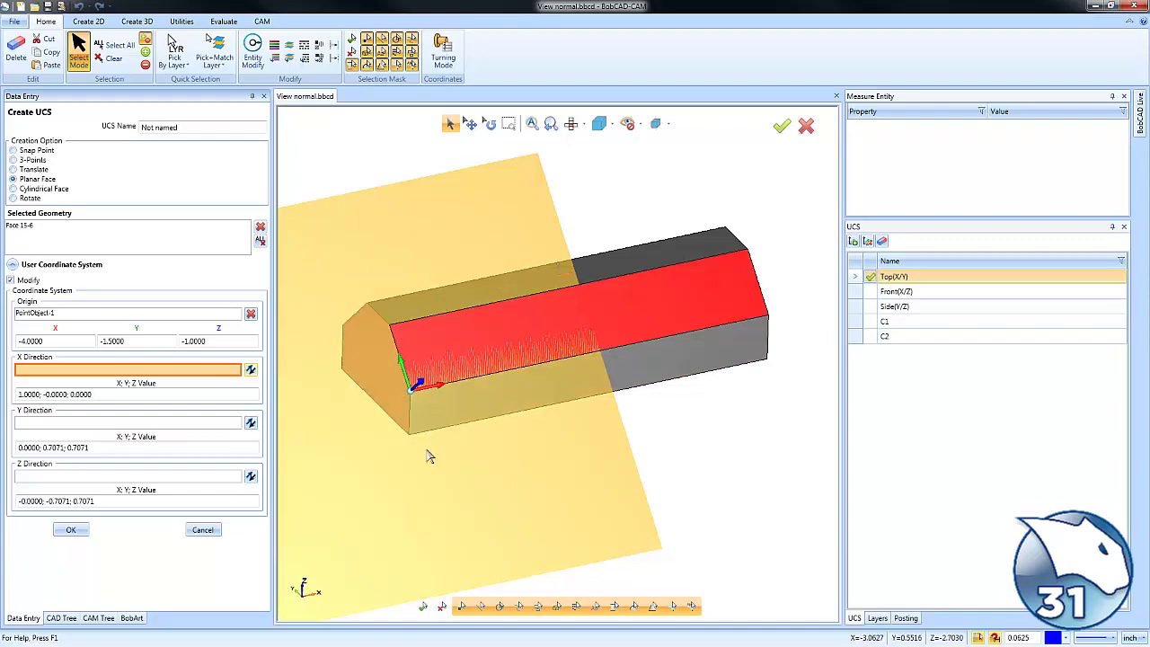
Name the new UCS "test" and create it.
middle_drag(605, 488, 644, 475)
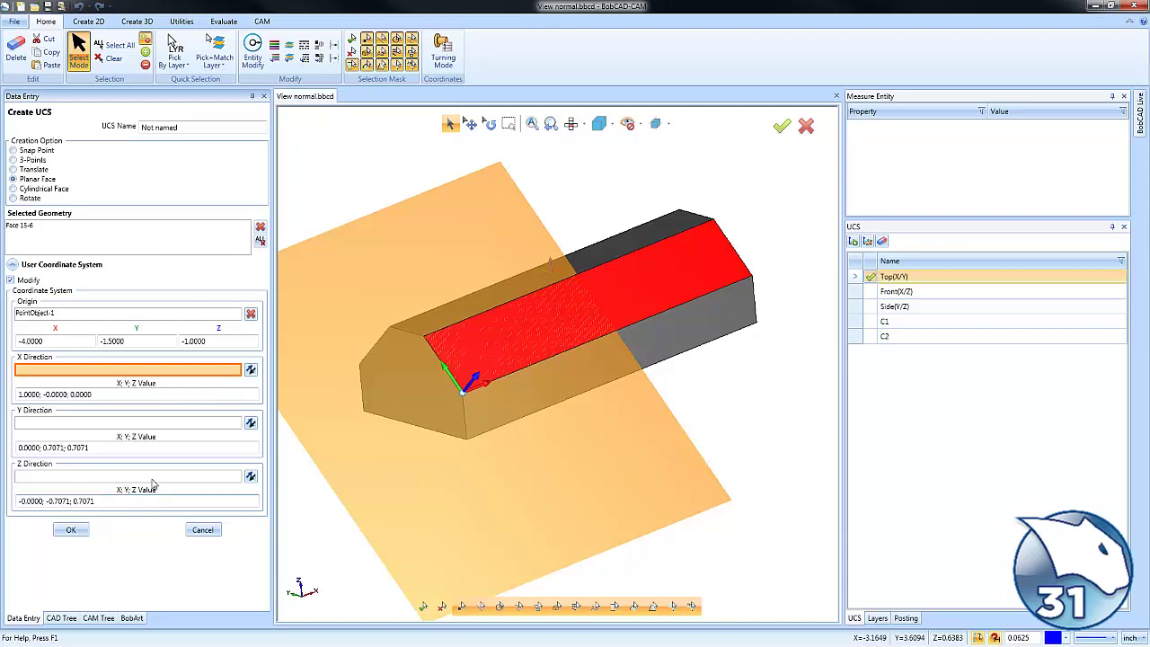
click(140, 128)
text(Ne)
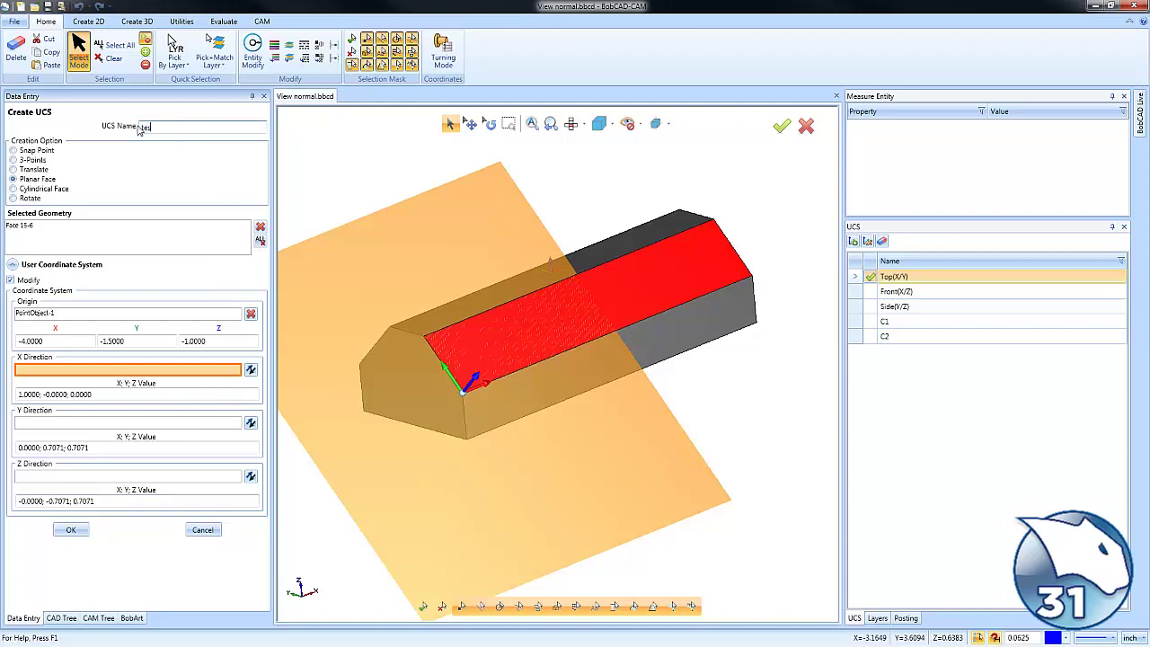
click(71, 529)
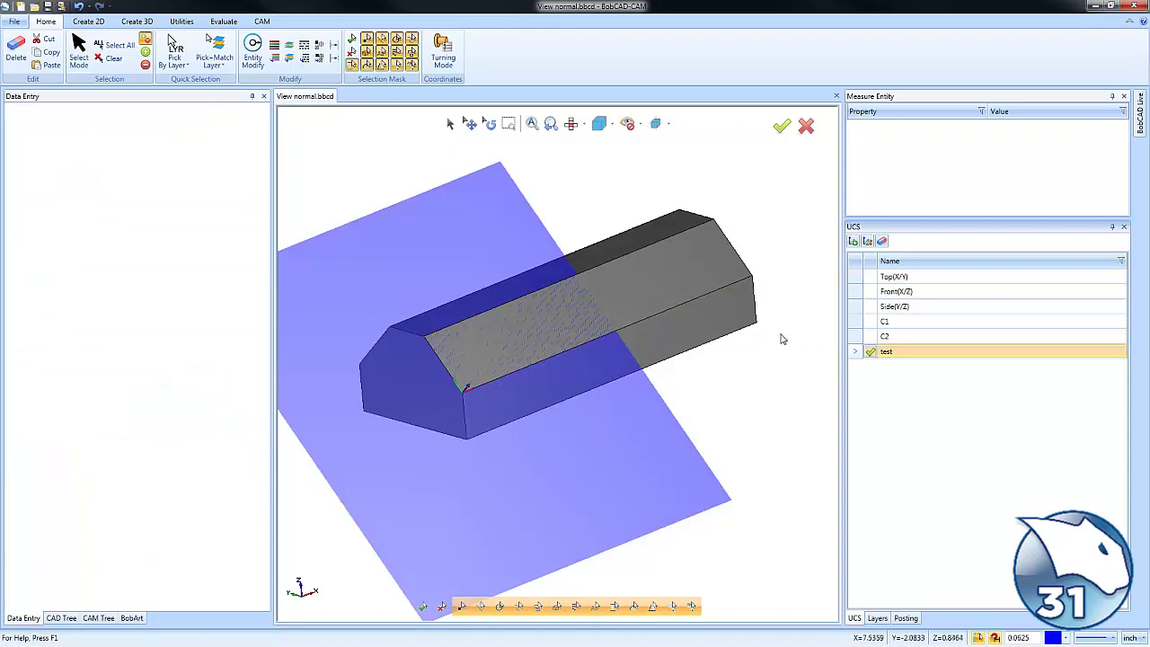
Align the view normal to the active UCS test.
click(584, 124)
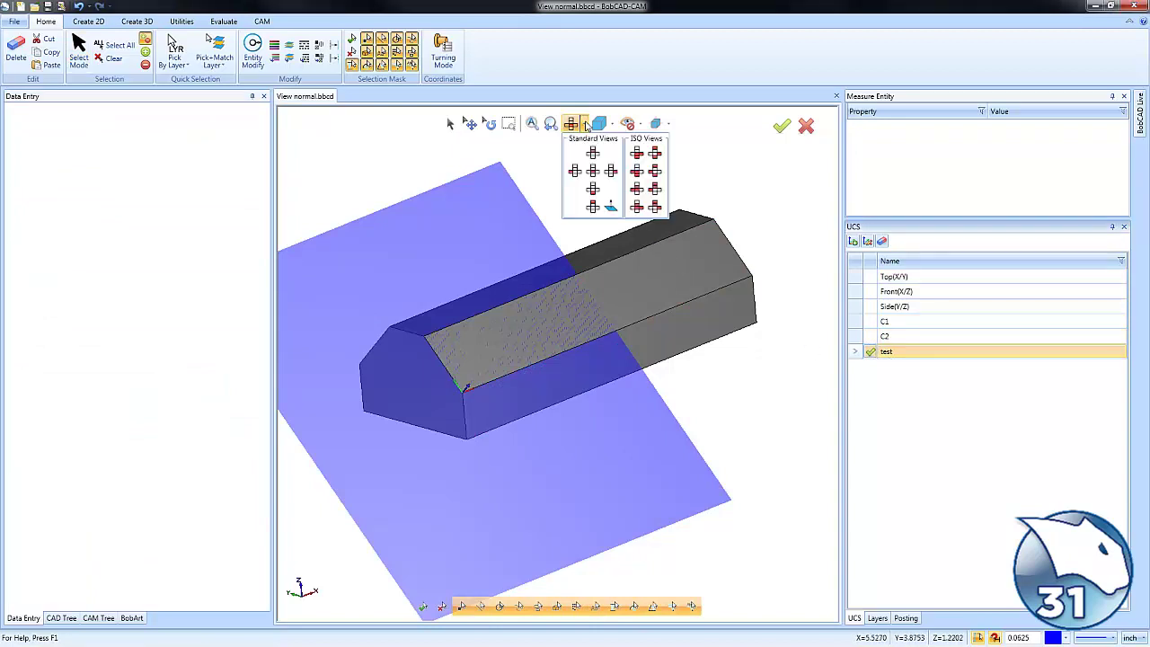
click(611, 208)
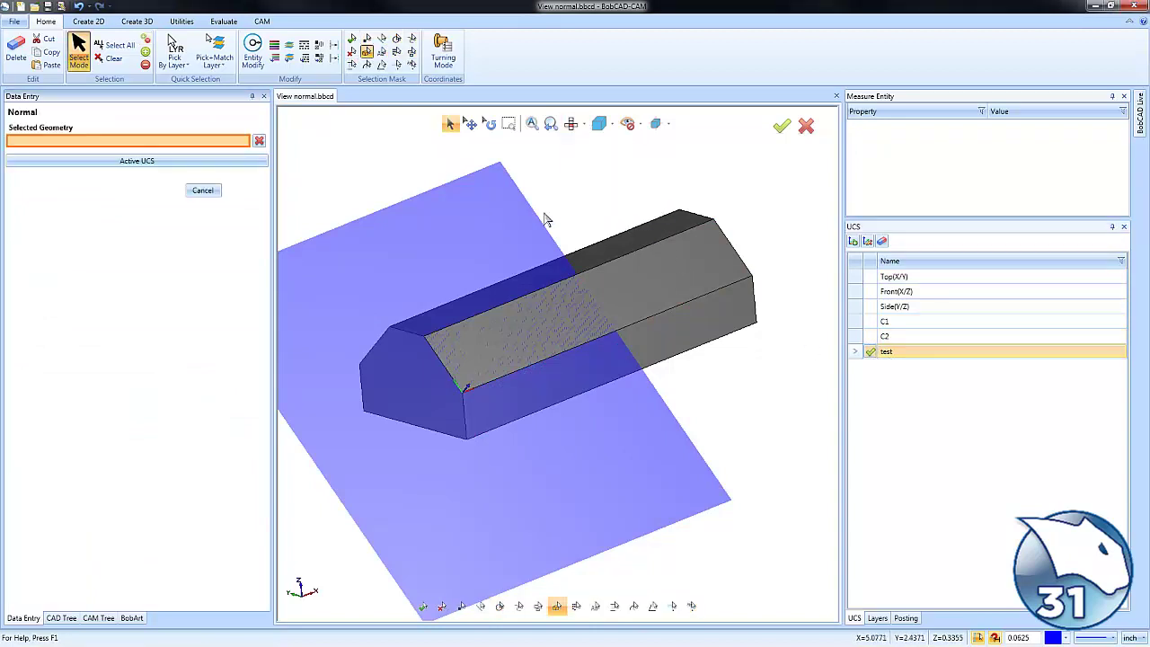
click(187, 166)
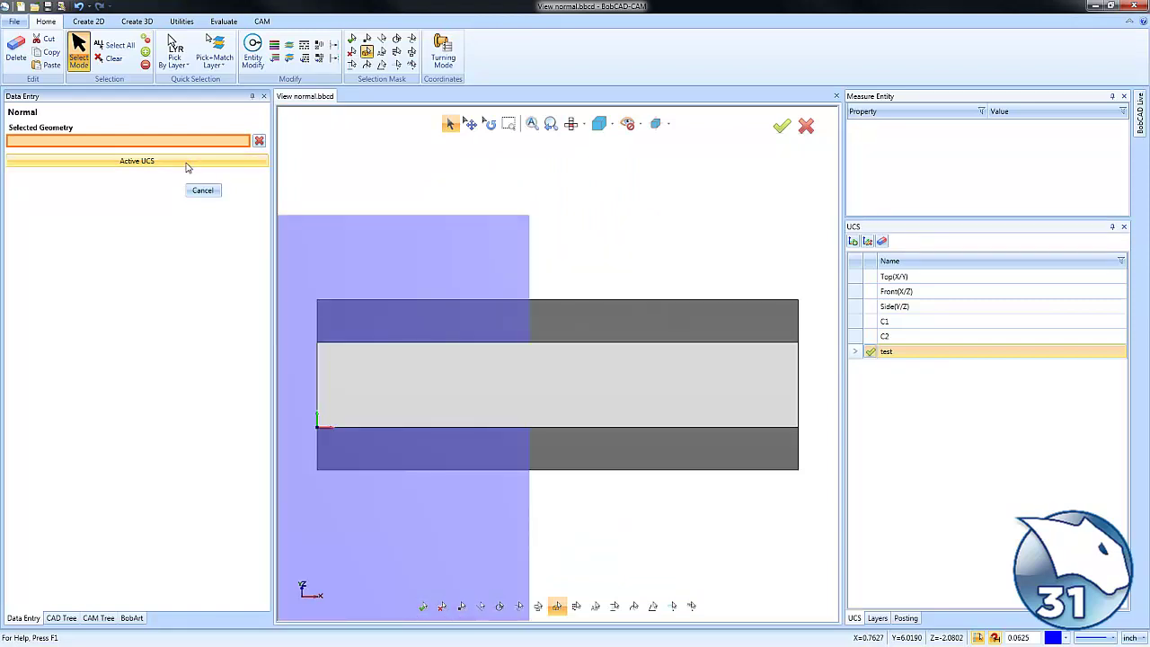